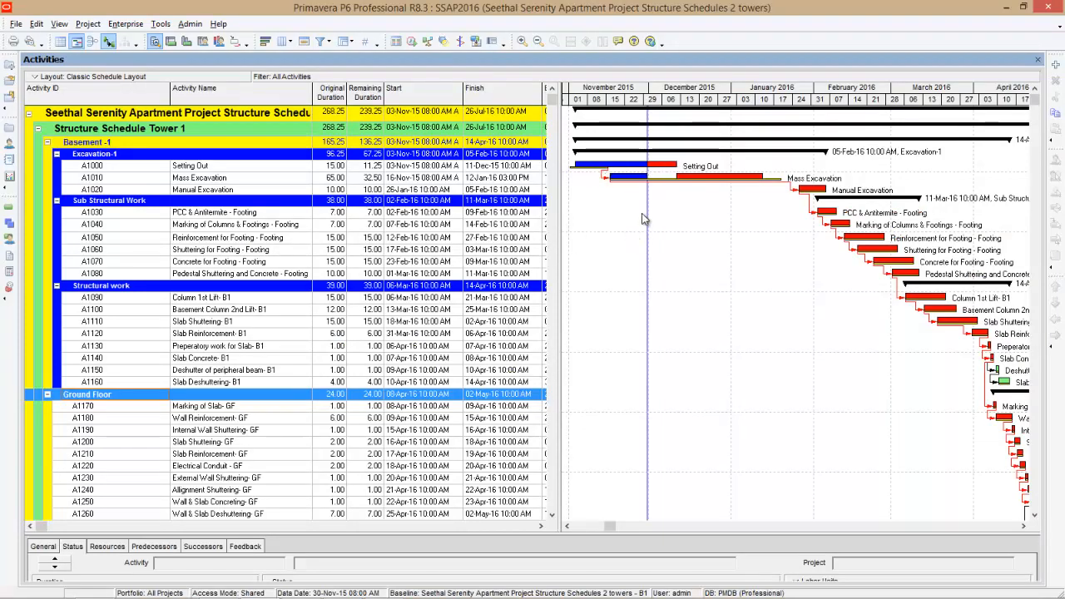
Check the project's current data date in the Schedule settings without rescheduling
left_click(411, 41)
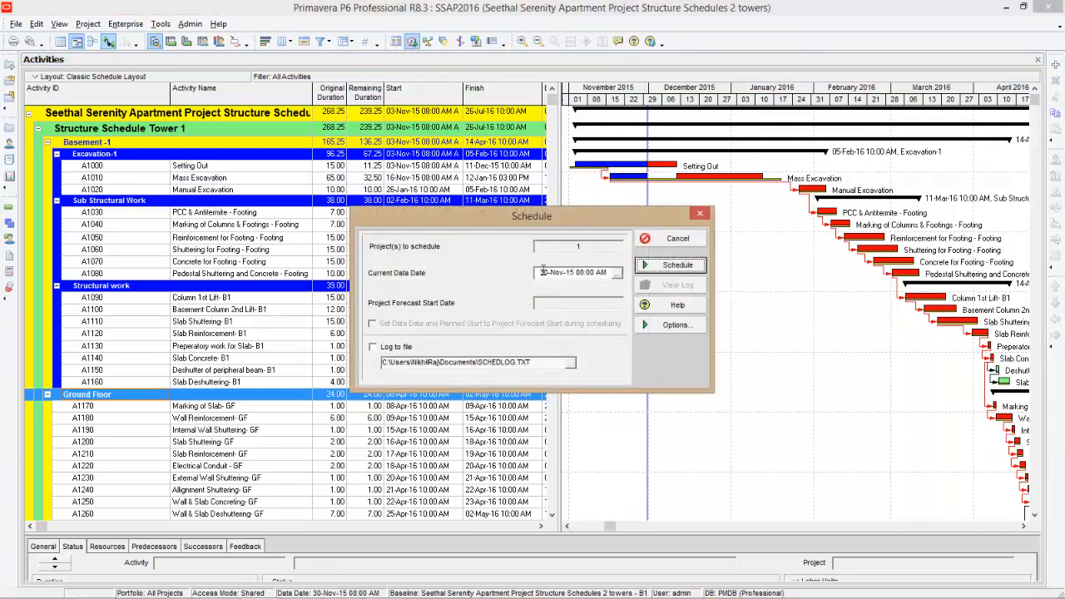
left_click_drag(543, 271, 603, 269)
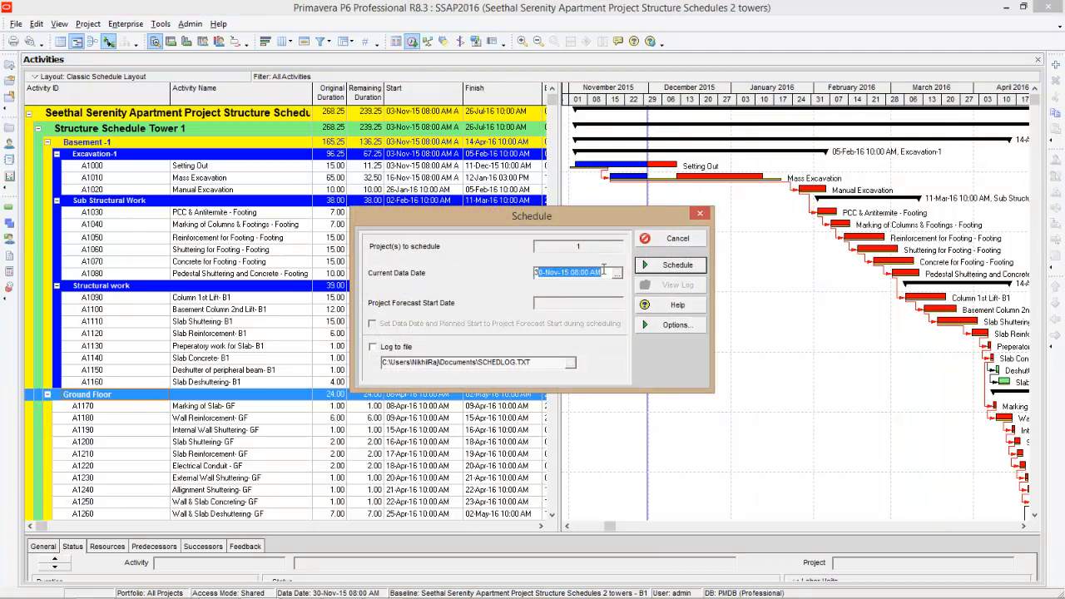
left_click(669, 243)
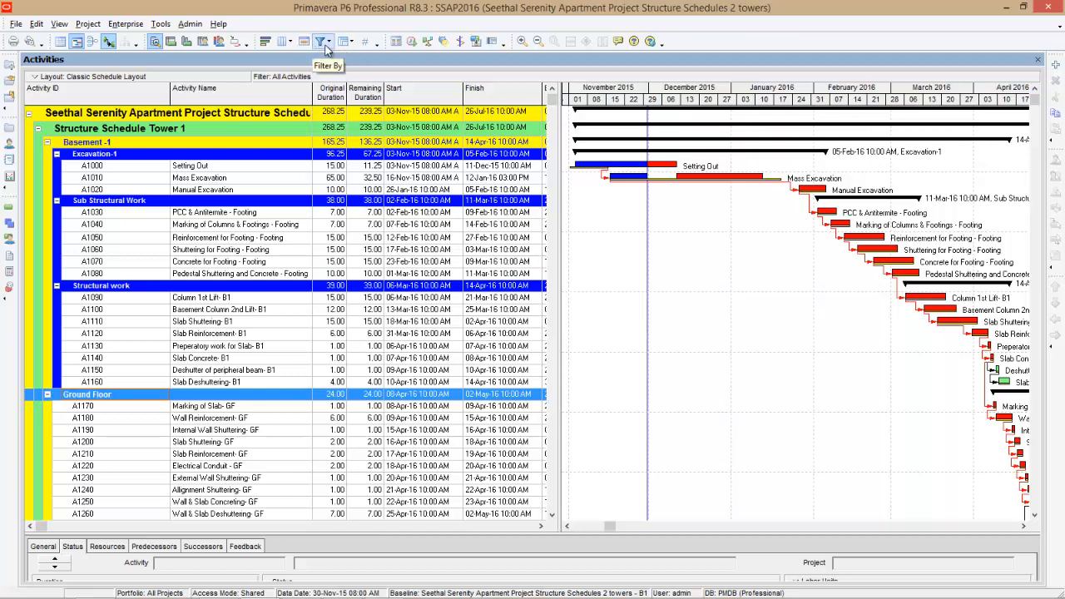
Open the activity filters and review the default ones, including Completed, Critical, Has Finish Constraint, In Progress and Level of Effort
left_click(325, 45)
left_click(347, 60)
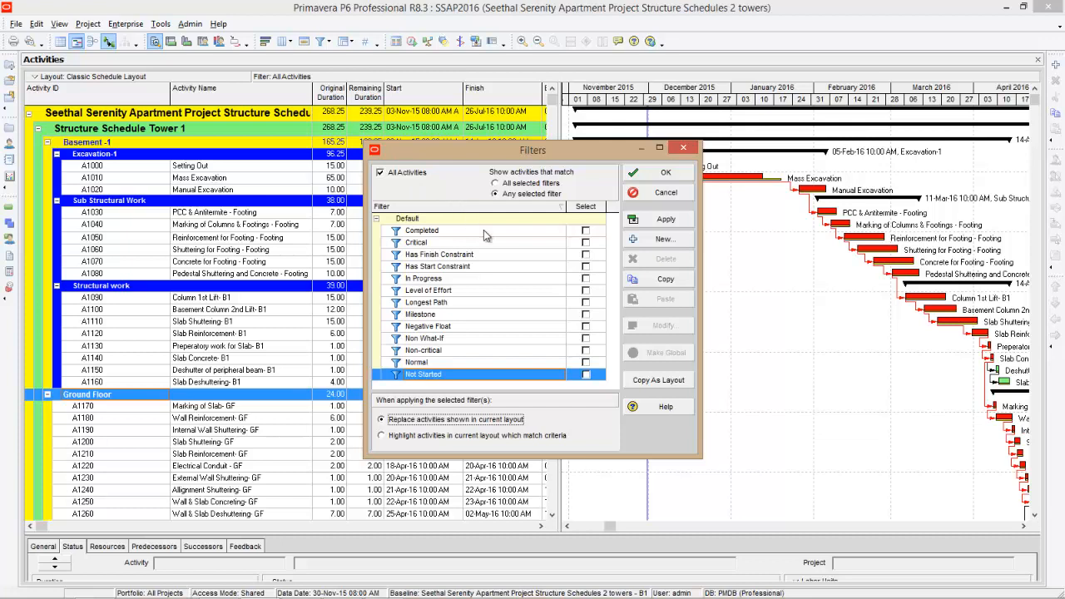
left_click(459, 233)
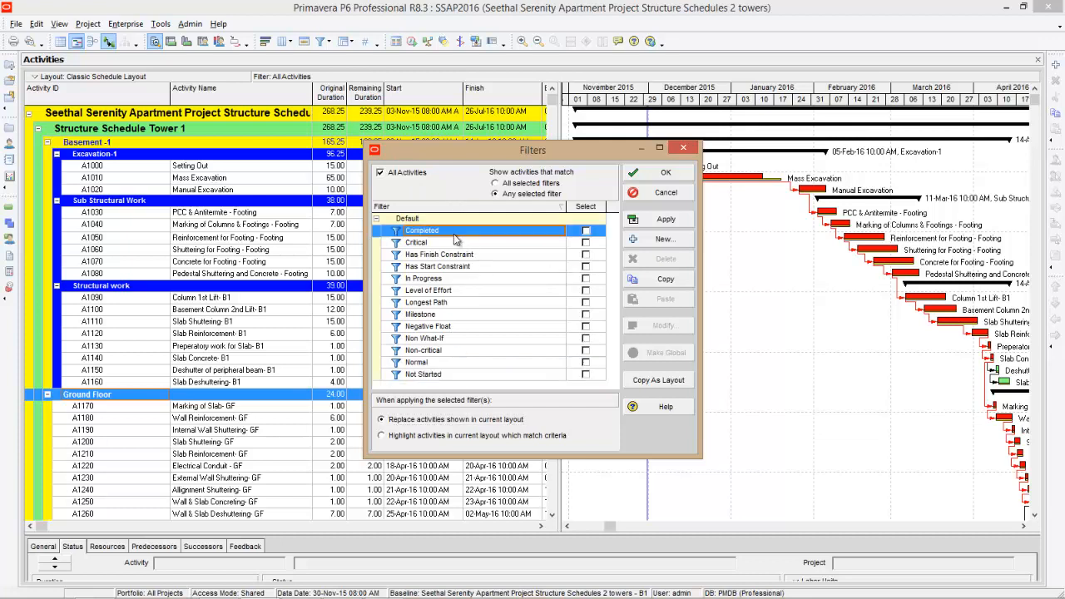
left_click(456, 244)
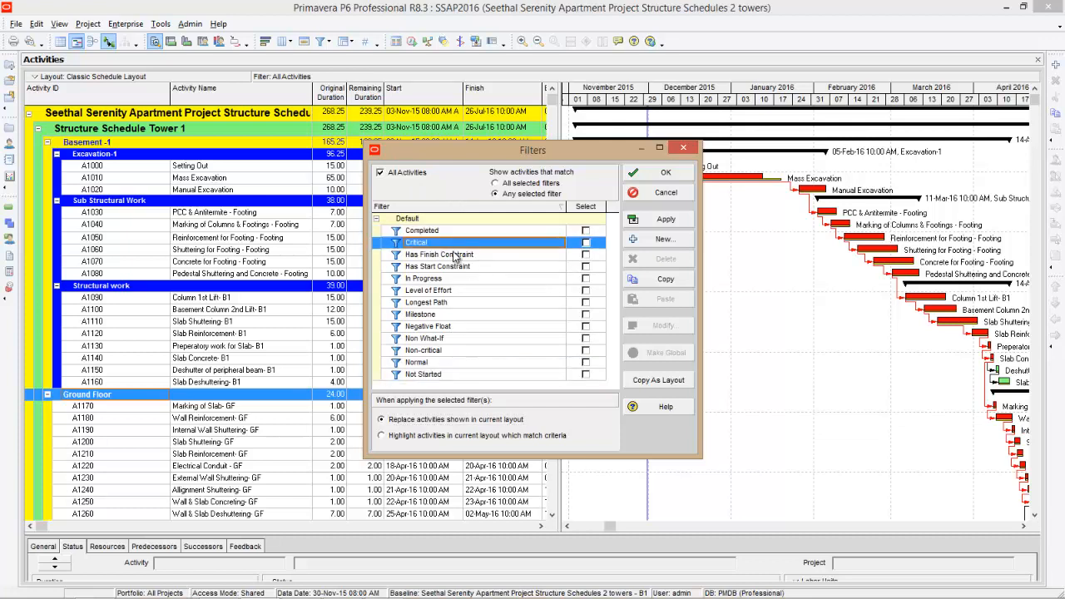
left_click(455, 232)
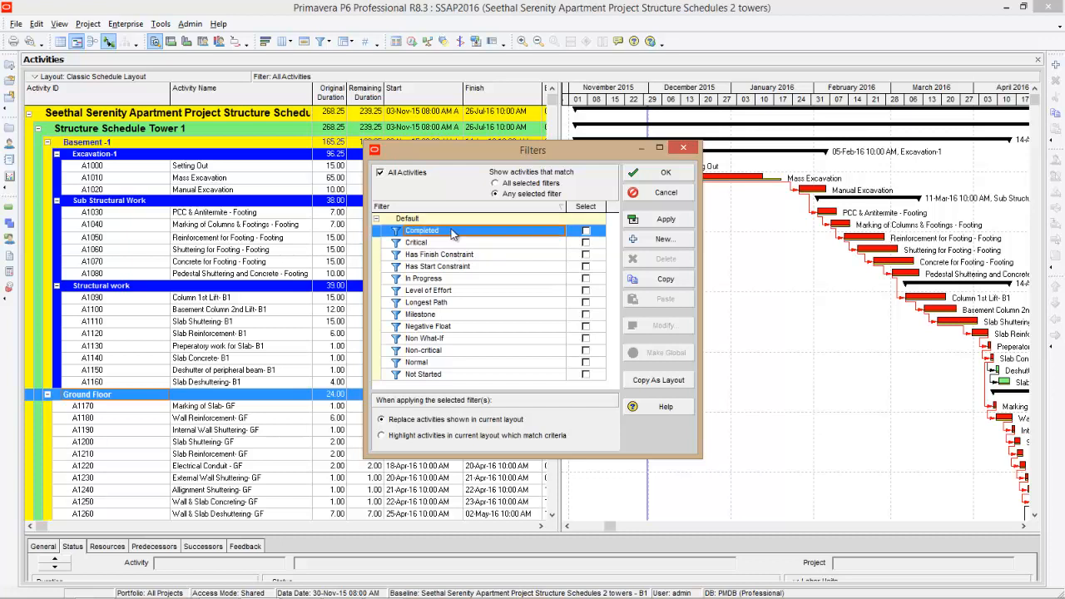
left_click(453, 246)
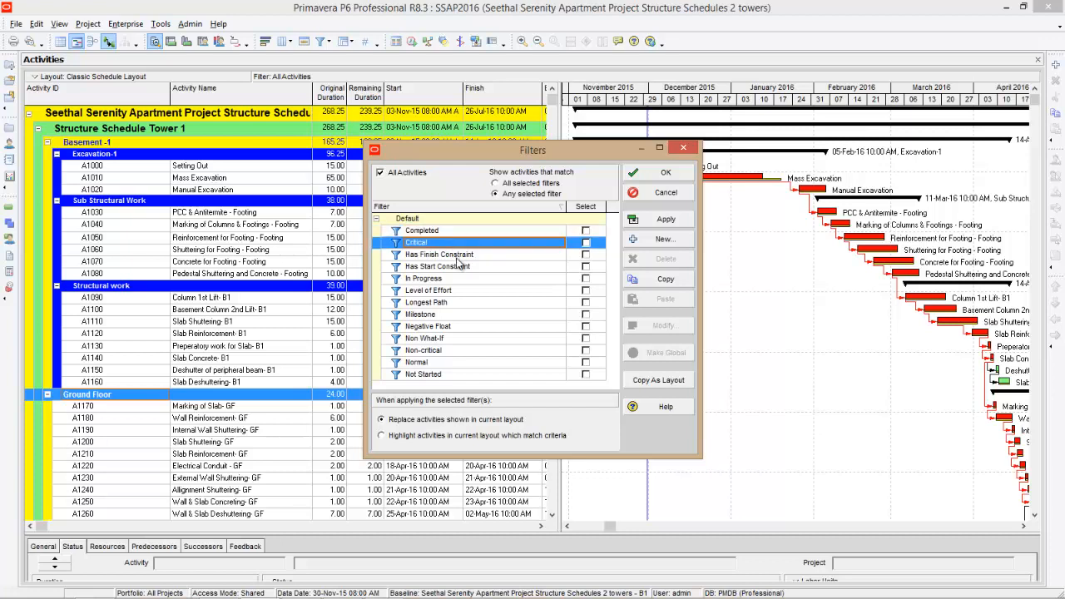
left_click(457, 256)
left_click(457, 279)
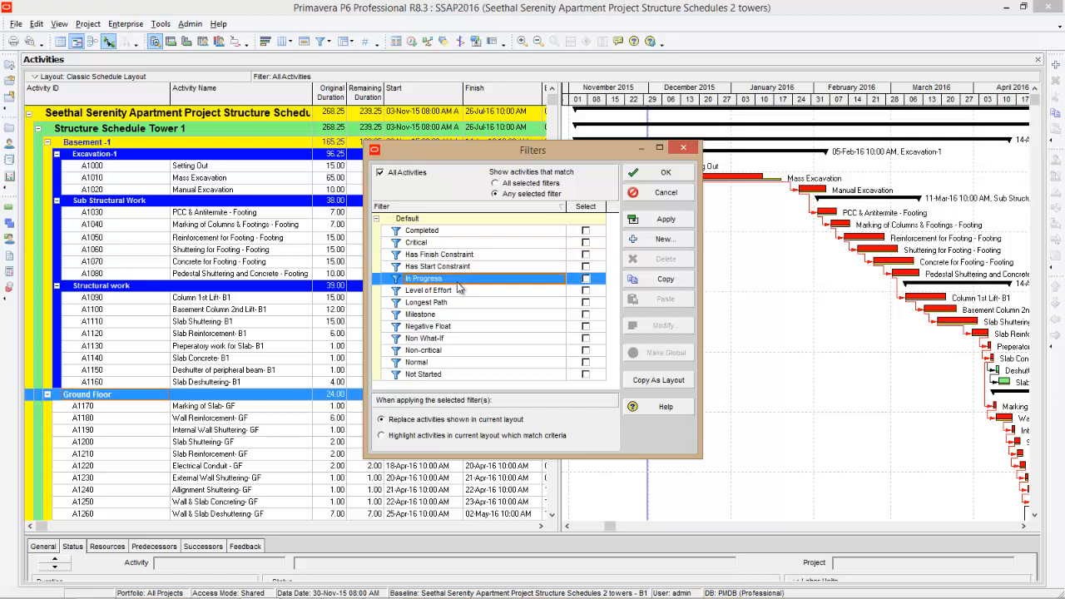
left_click(457, 291)
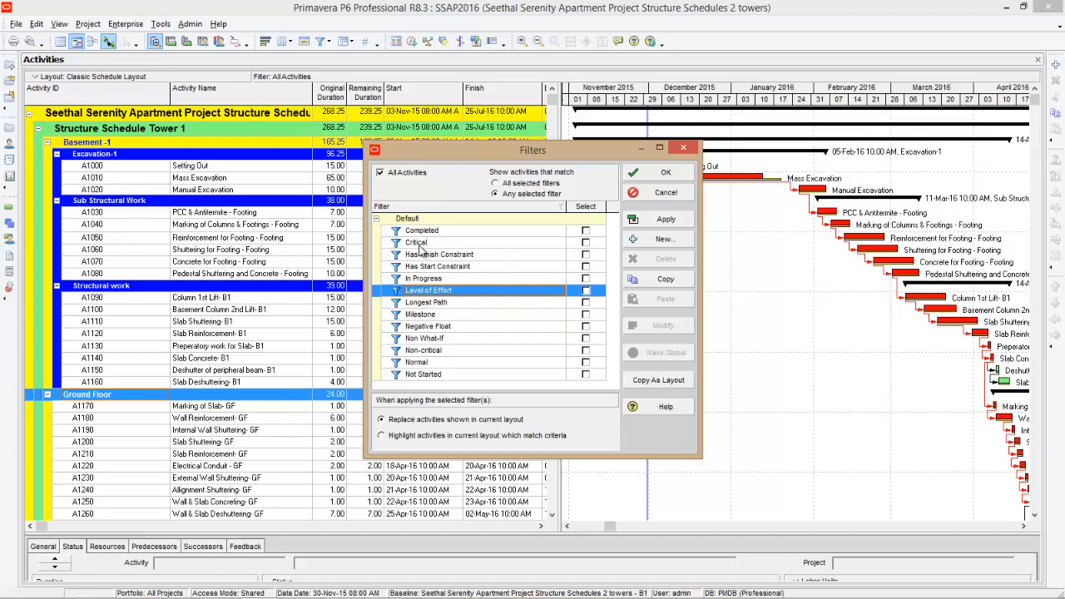
Apply the Critical filter to the activities in the current layout and deselect it again in the filter list
left_click(585, 242)
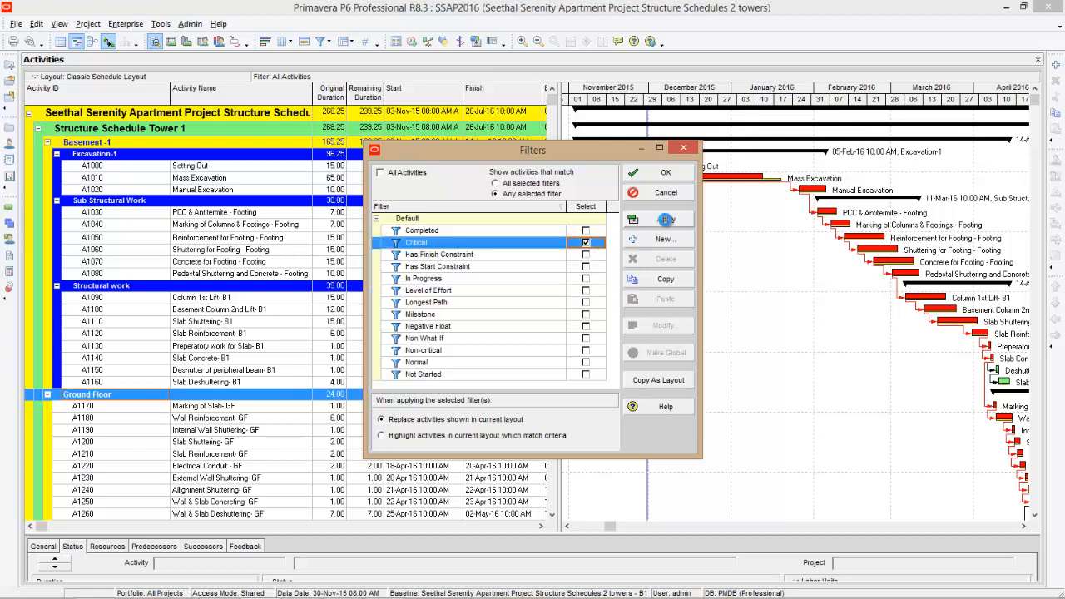
left_click(664, 220)
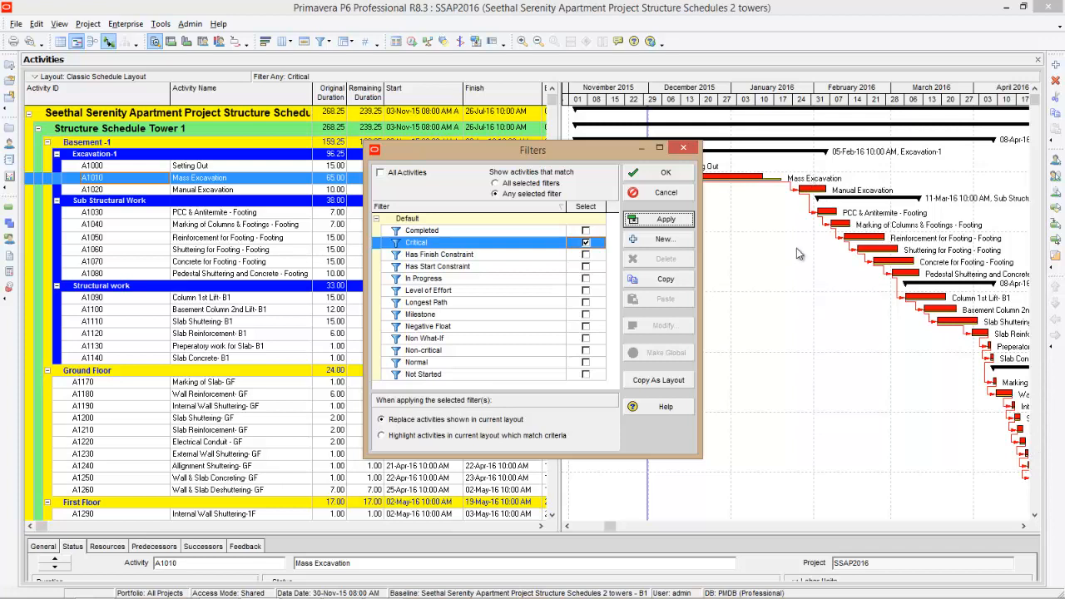
left_click(585, 243)
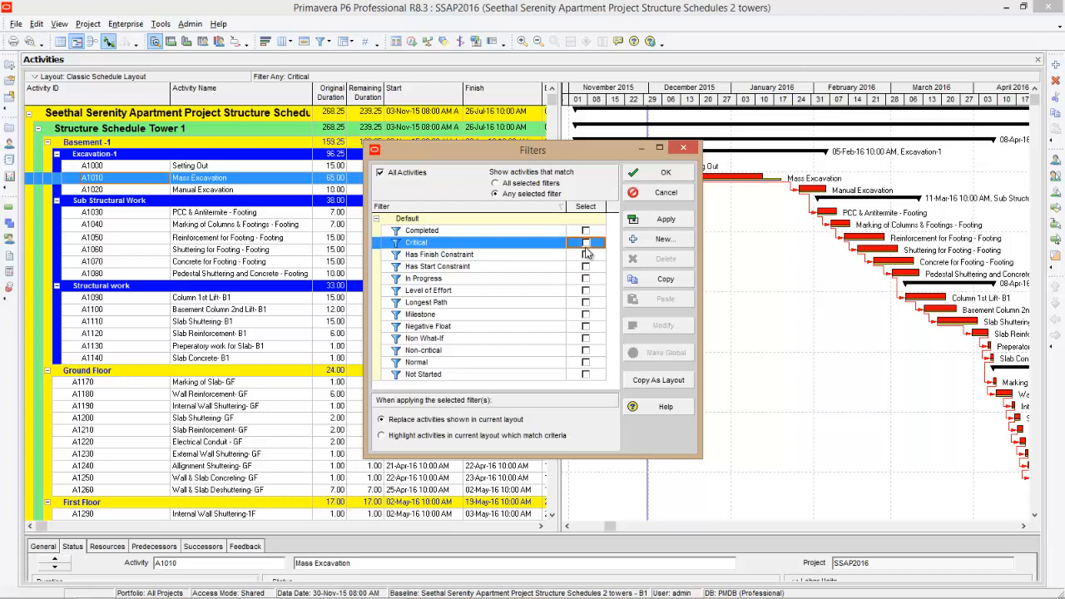
Create a new activity filter named "3-month look ahead"
left_click(662, 241)
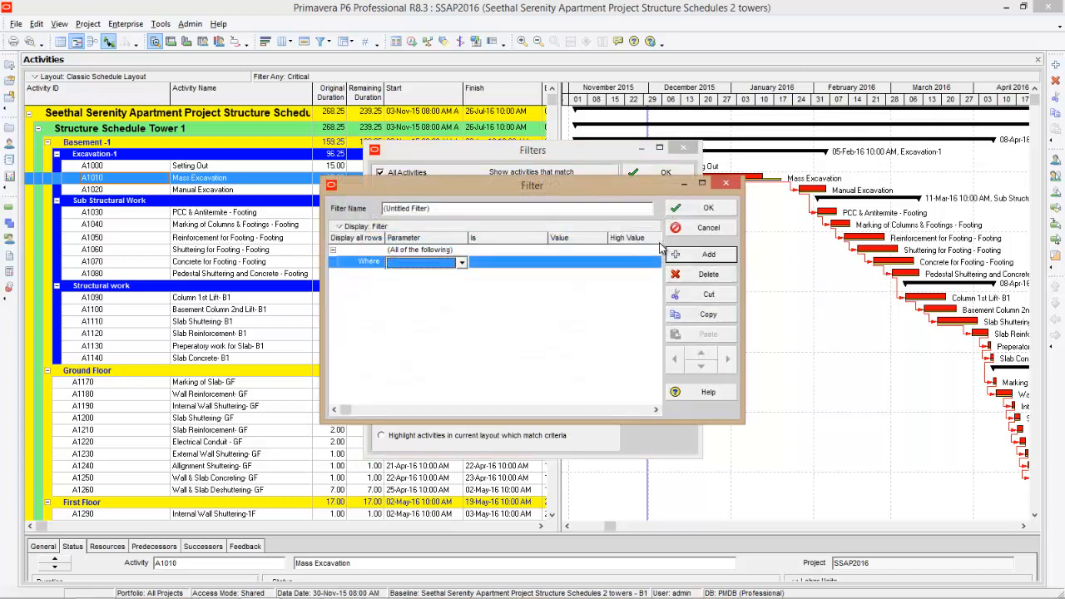
left_click(438, 209)
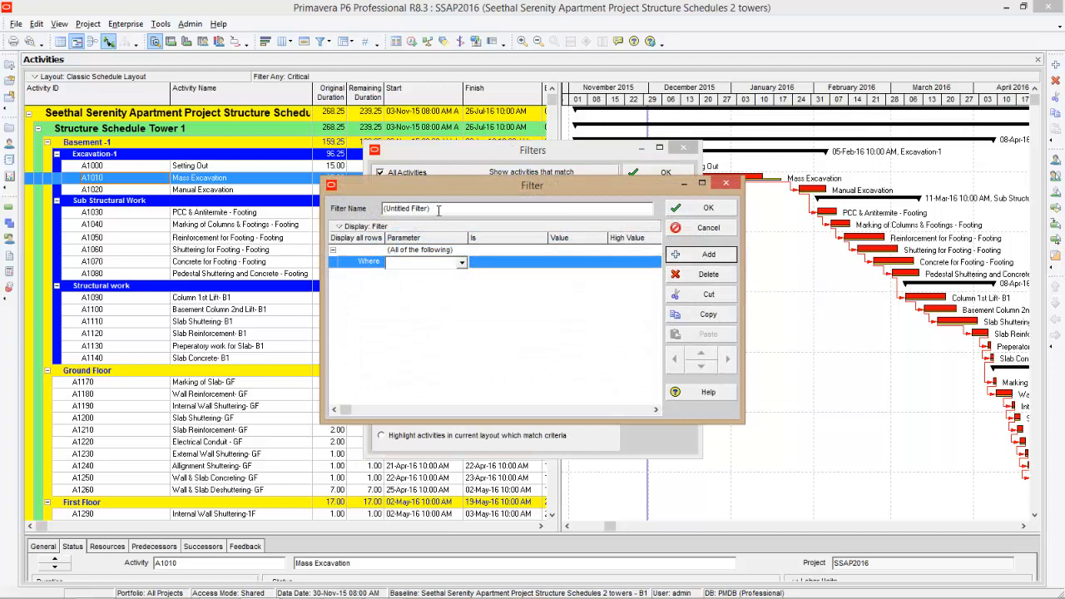
left_click_drag(442, 210, 356, 215)
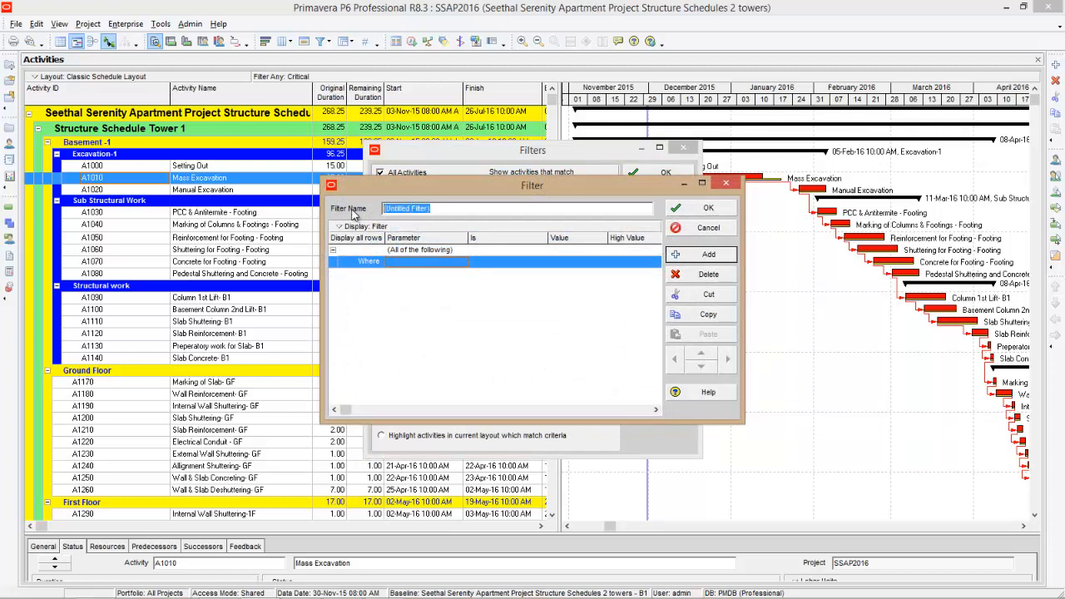
type("3")
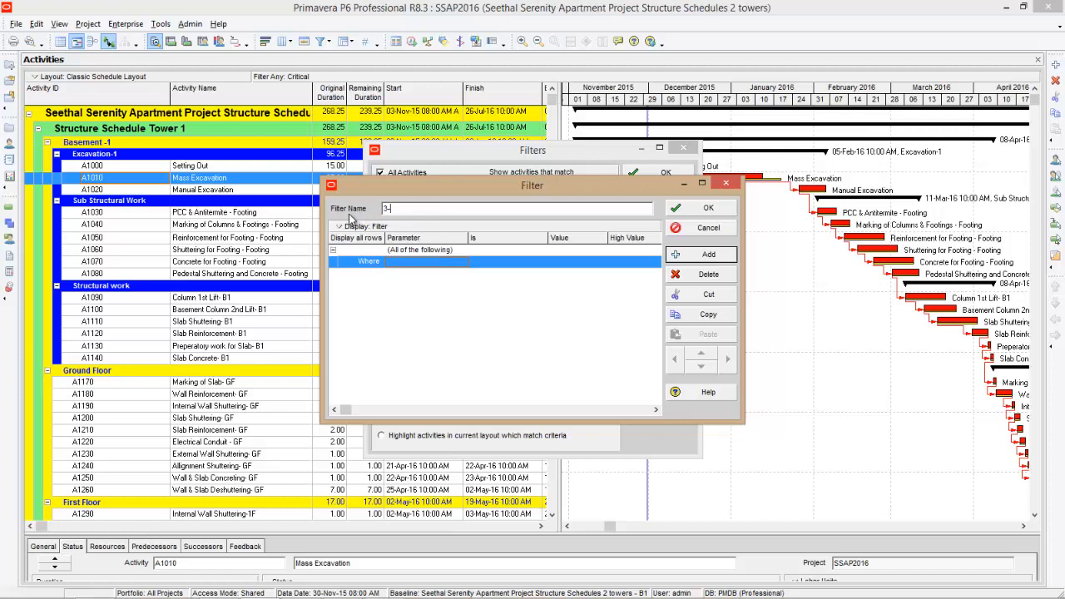
type("-month look ahead")
Set the filter's condition to the Start parameter with the operator "is within range of"
left_click(463, 263)
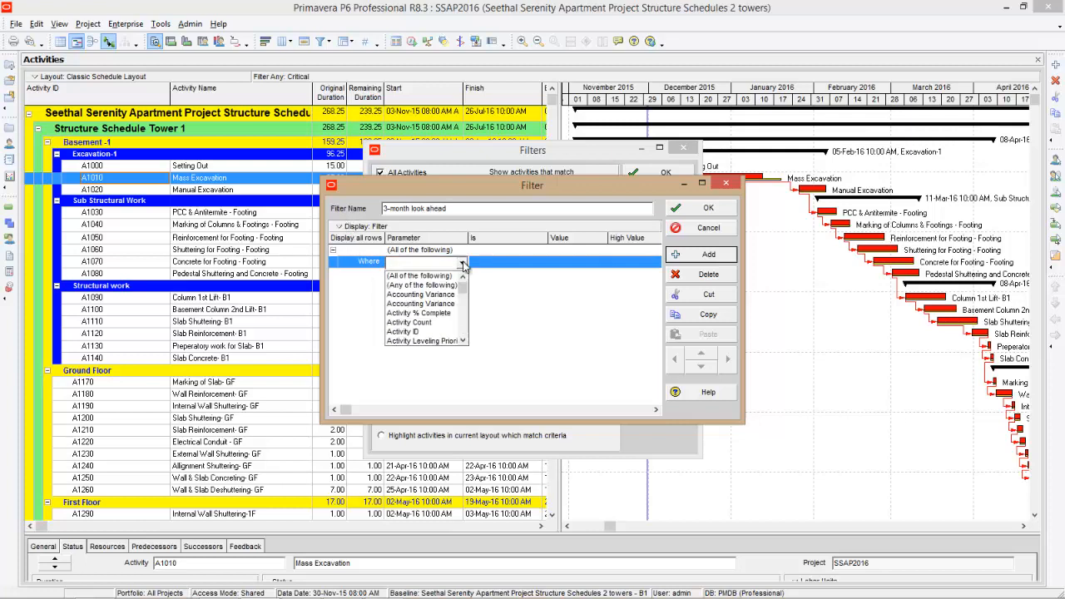
scroll(462, 264, "down", 5)
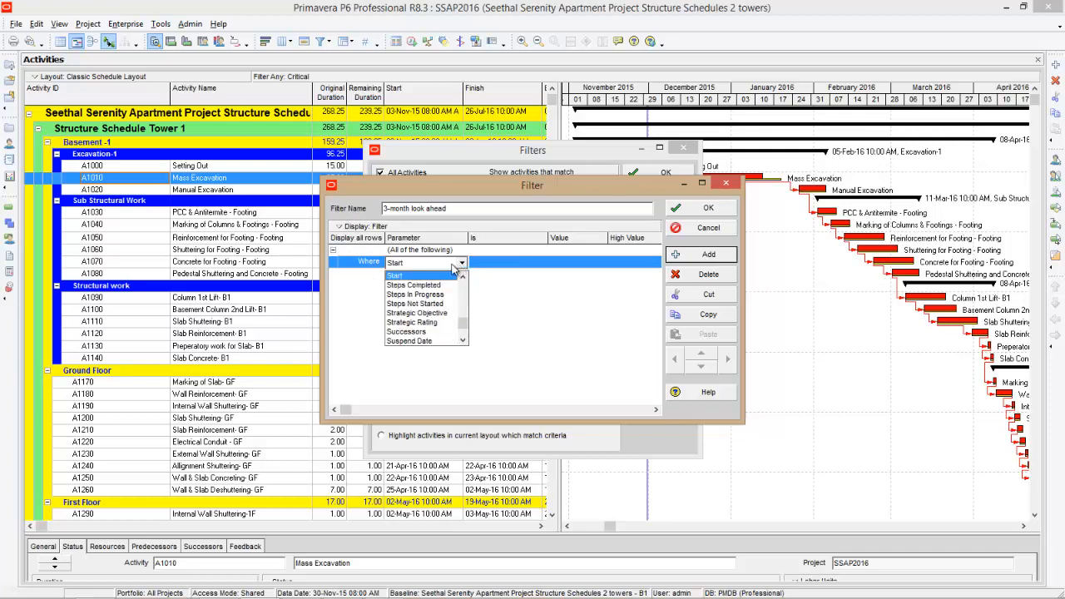
left_click(404, 276)
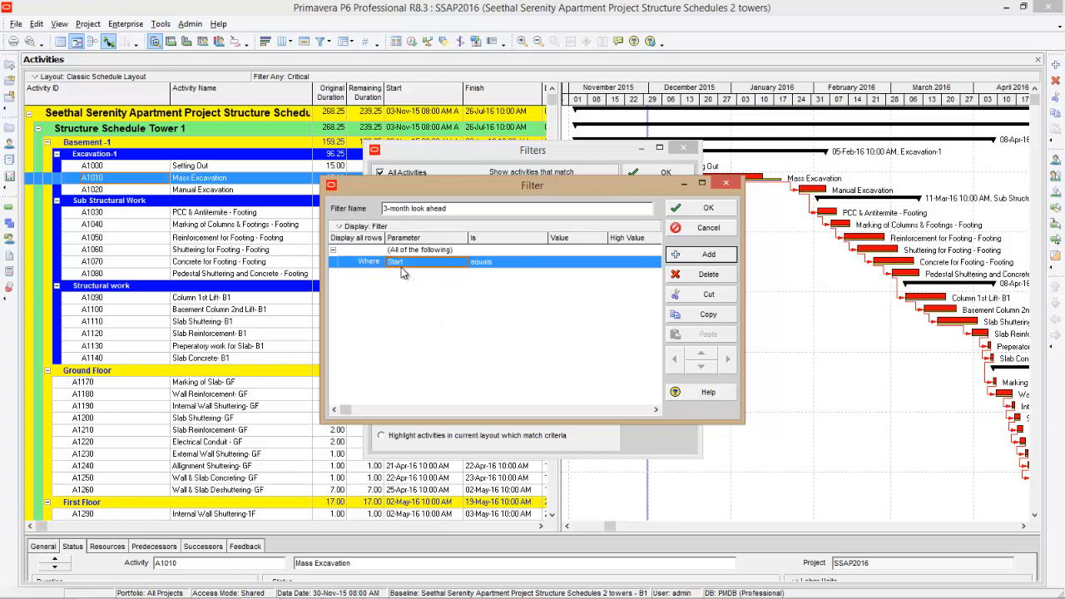
left_click(545, 270)
left_click(544, 265)
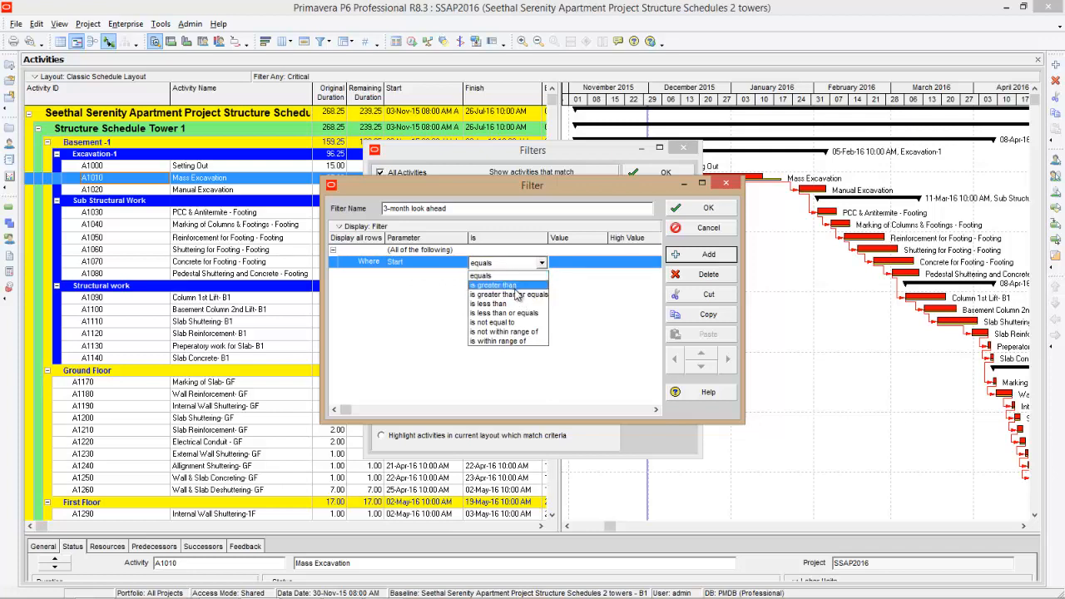
left_click(496, 341)
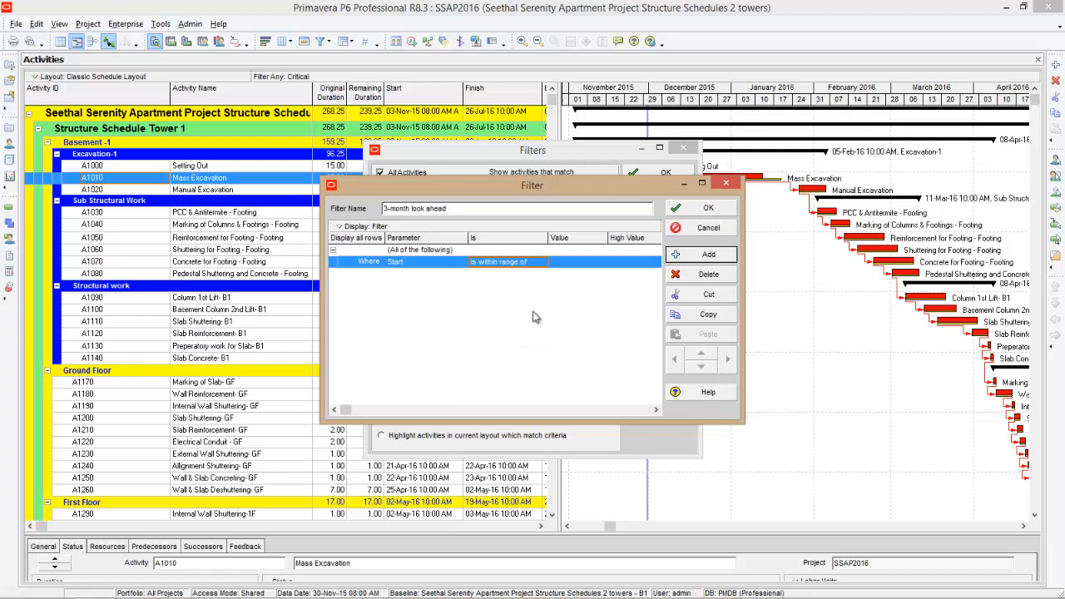
Set the lower value of the Start range to the custom date 30-Nov-15 at 08:00 AM
left_click(583, 263)
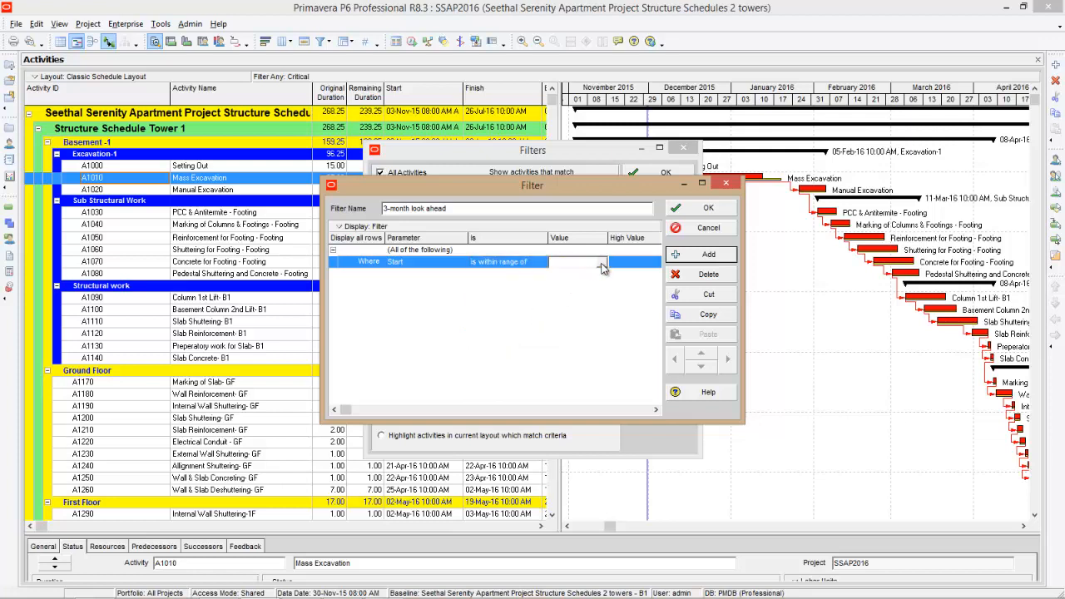
left_click(602, 265)
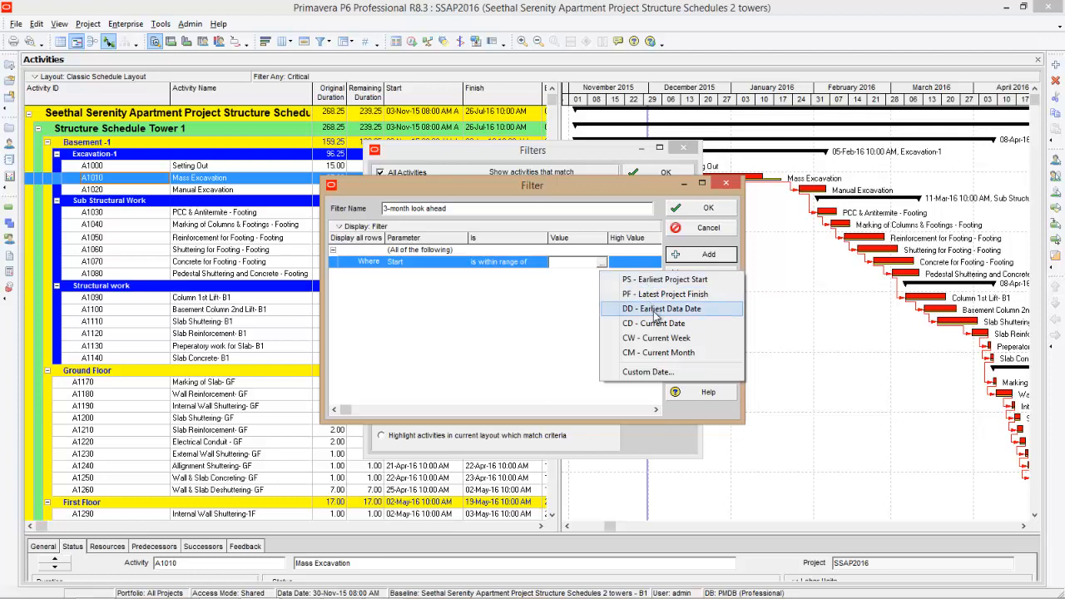
left_click(656, 373)
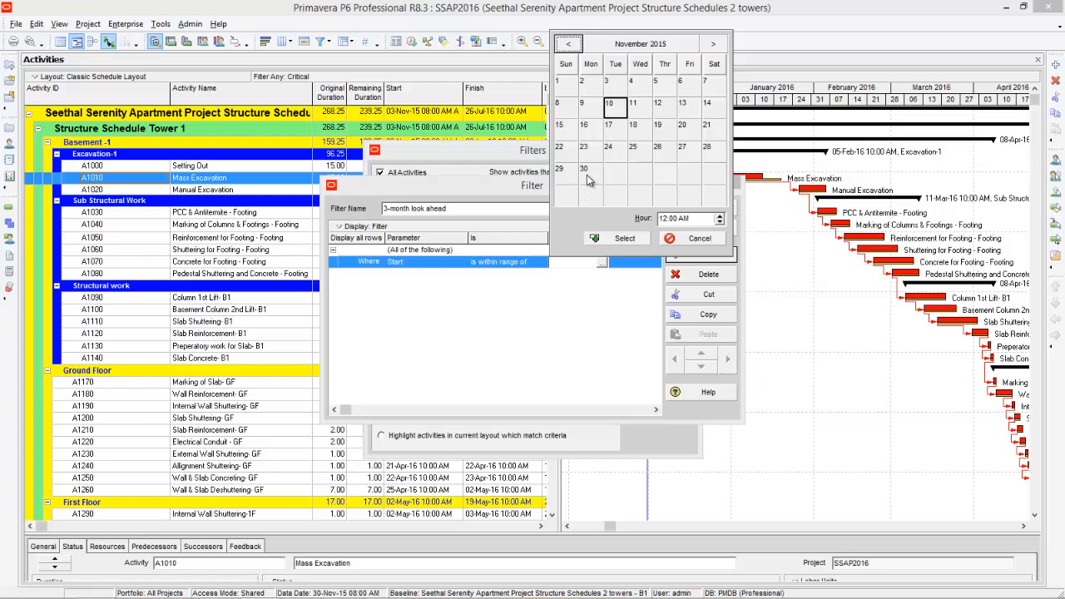
left_click(587, 176)
left_click(664, 218)
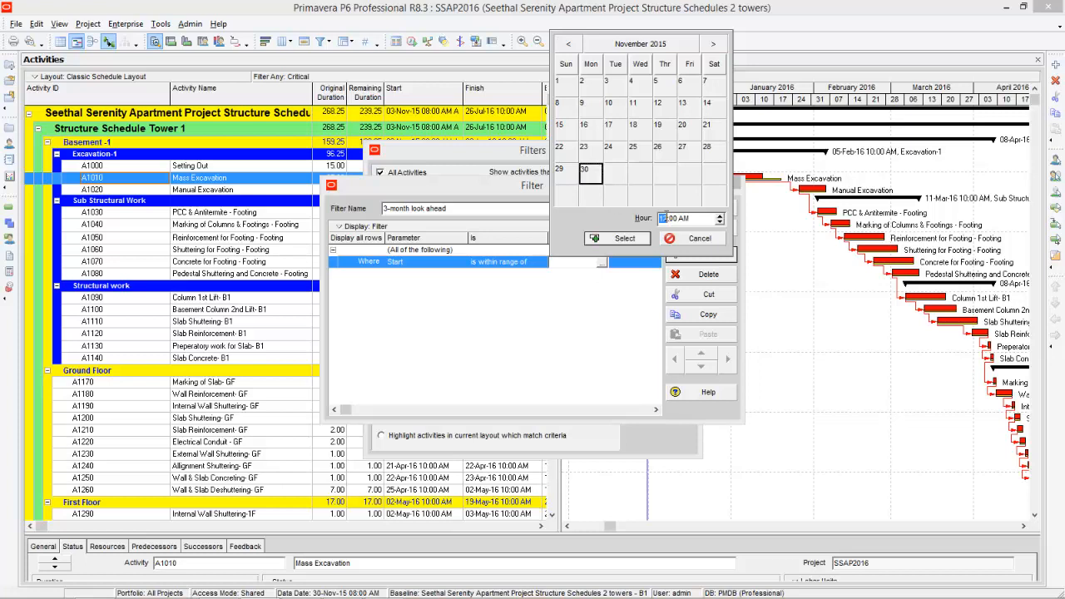
type("8")
left_click(607, 240)
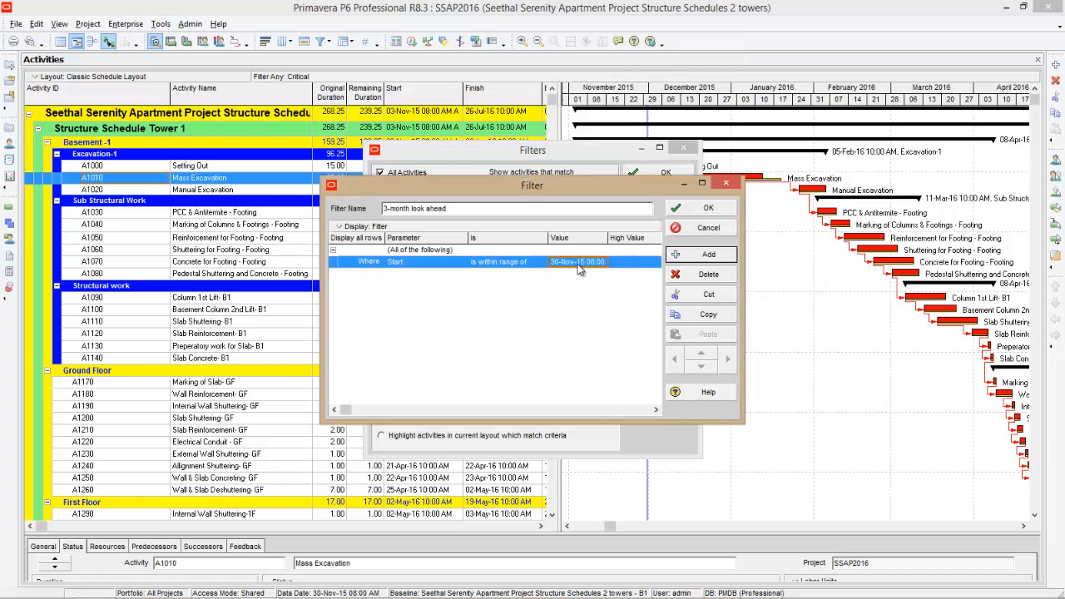
Pick 29 February 2016 as the custom date for the high value of the Start range
left_click(639, 263)
left_click(654, 264)
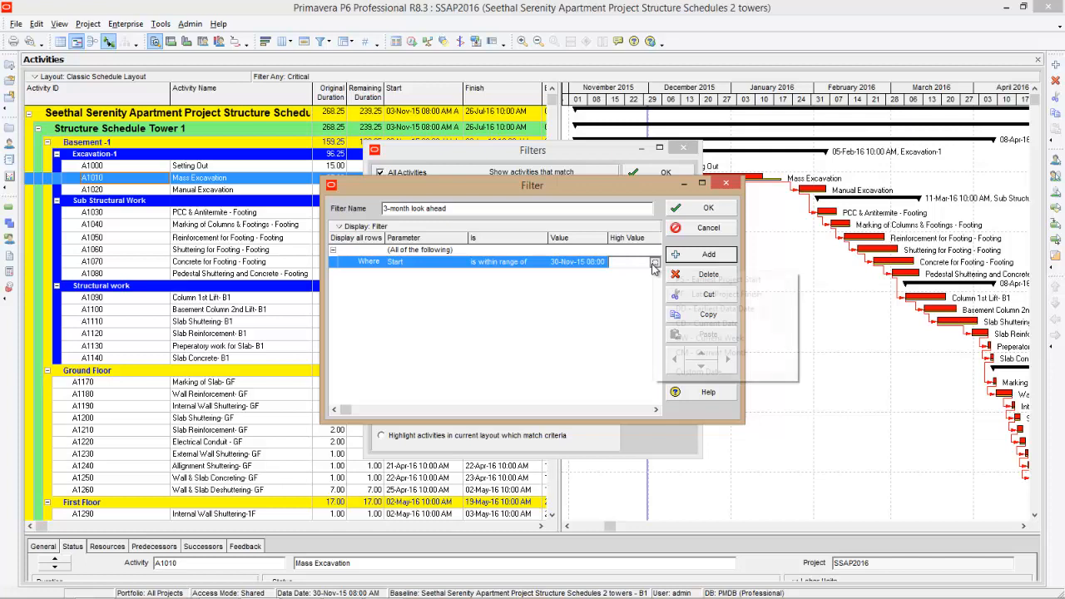
left_click(684, 371)
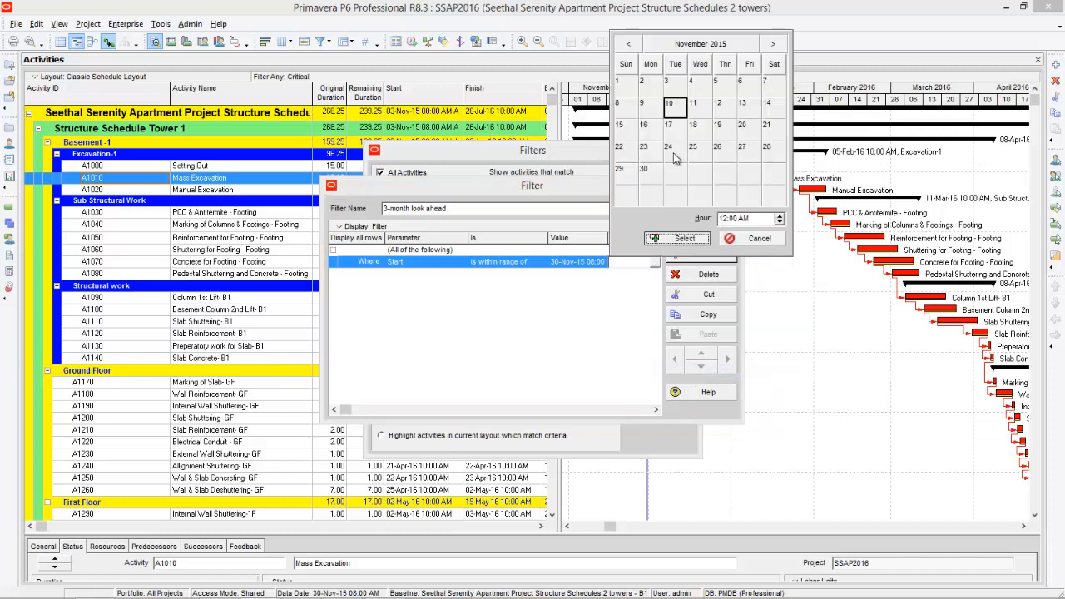
left_click(773, 43)
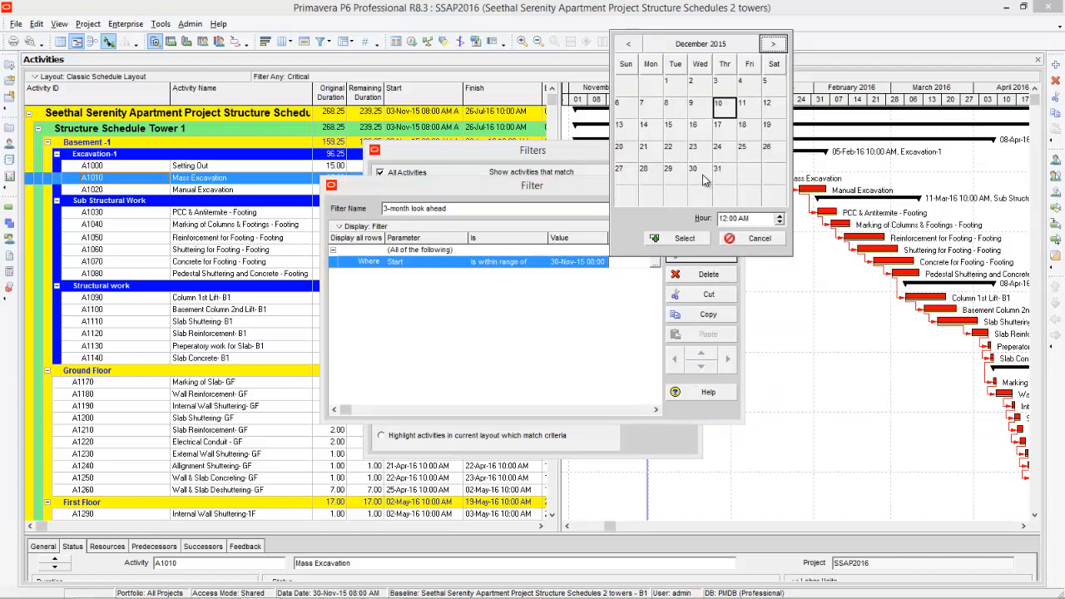
left_click(773, 43)
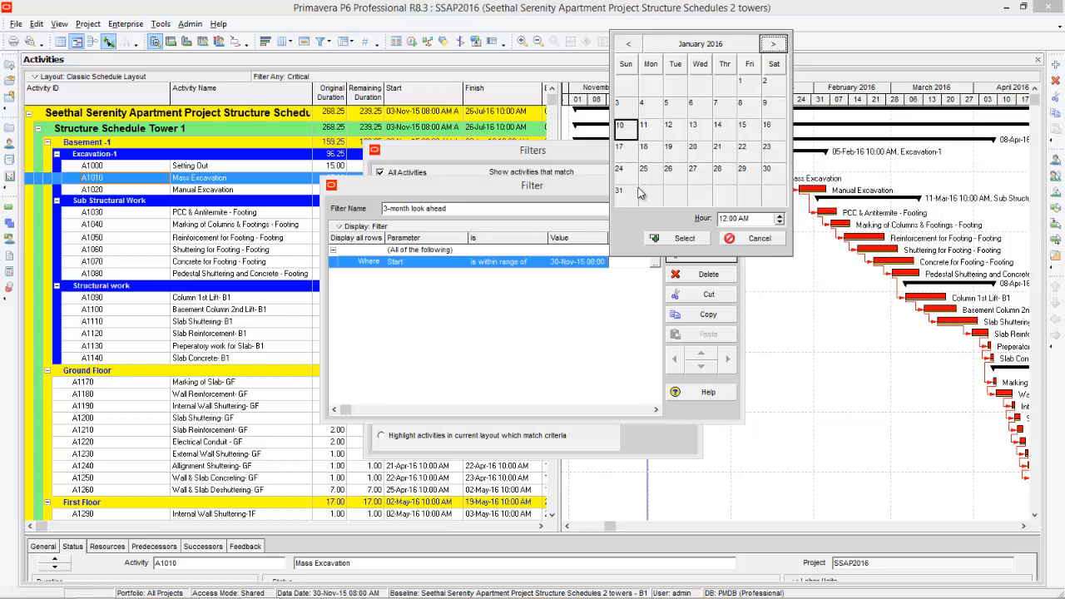
left_click(773, 43)
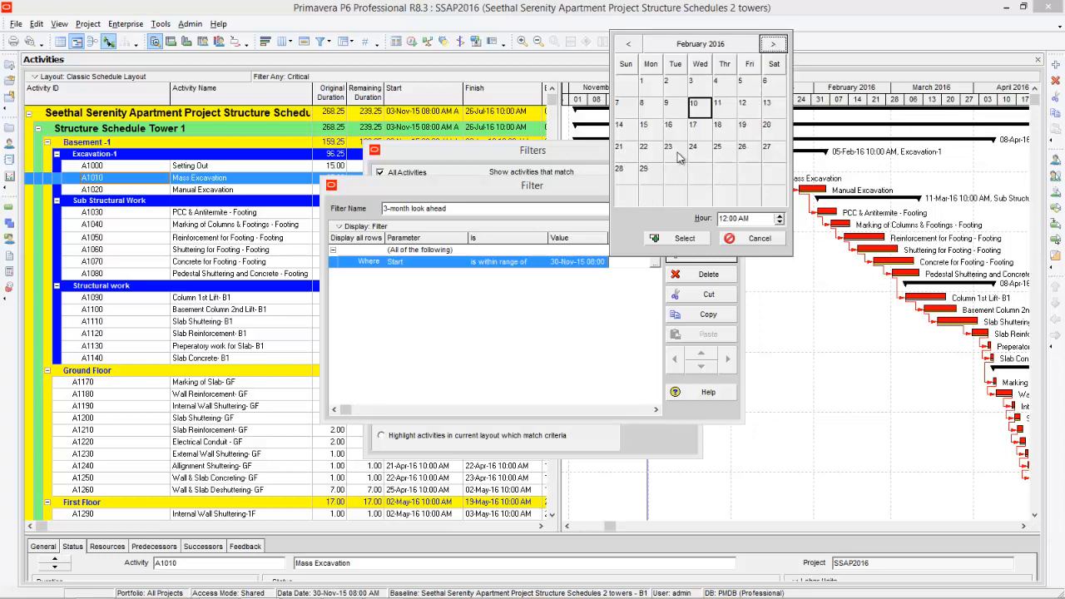
left_click(650, 174)
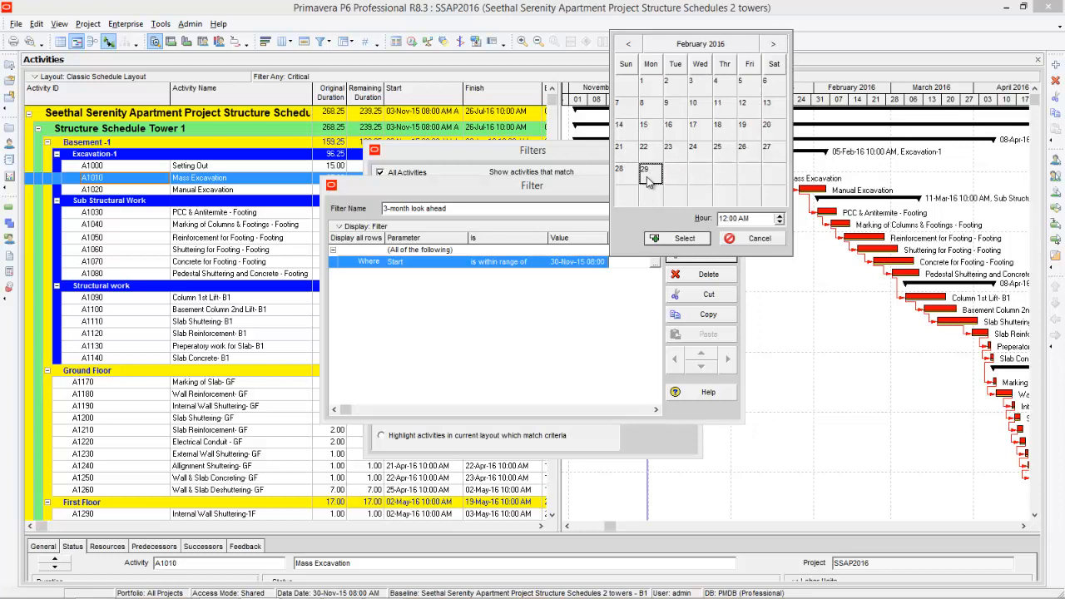
Set the hour of the Start range's high date to 05:00 and accept the date
left_click(723, 219)
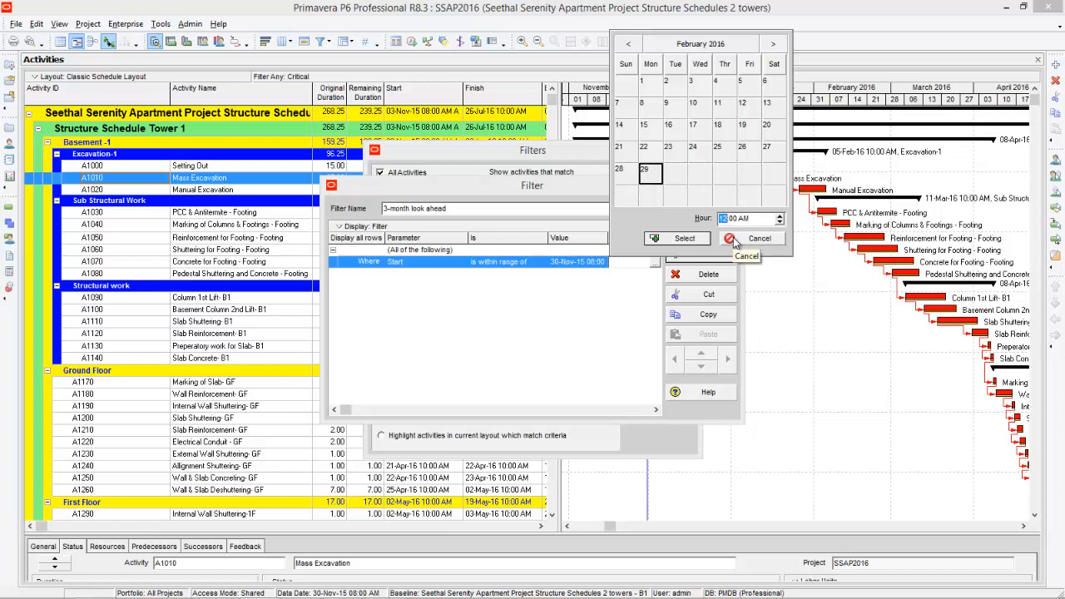
type("5")
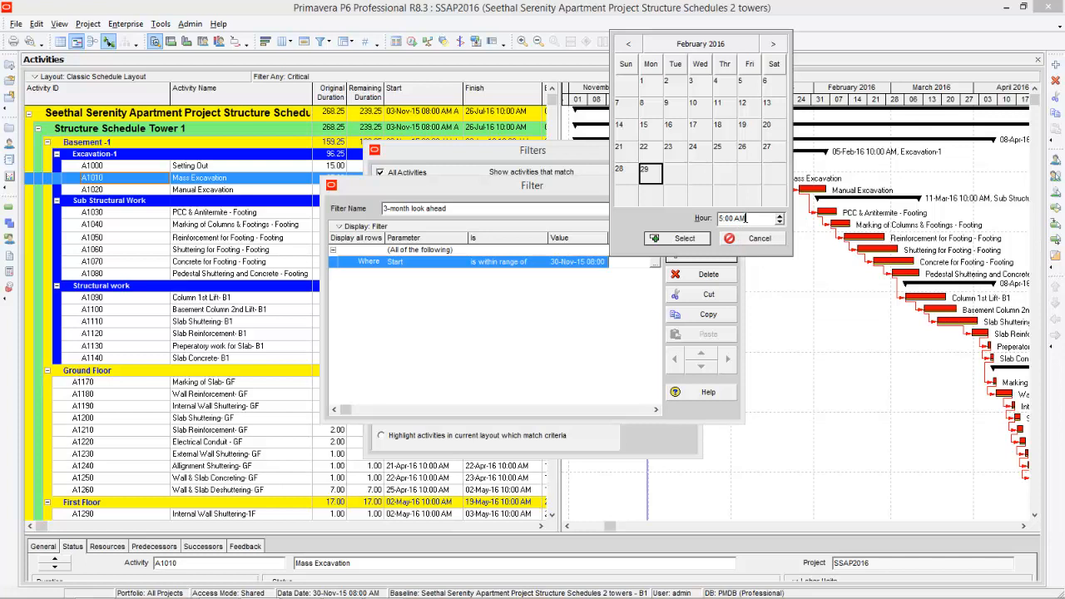
left_click(747, 218)
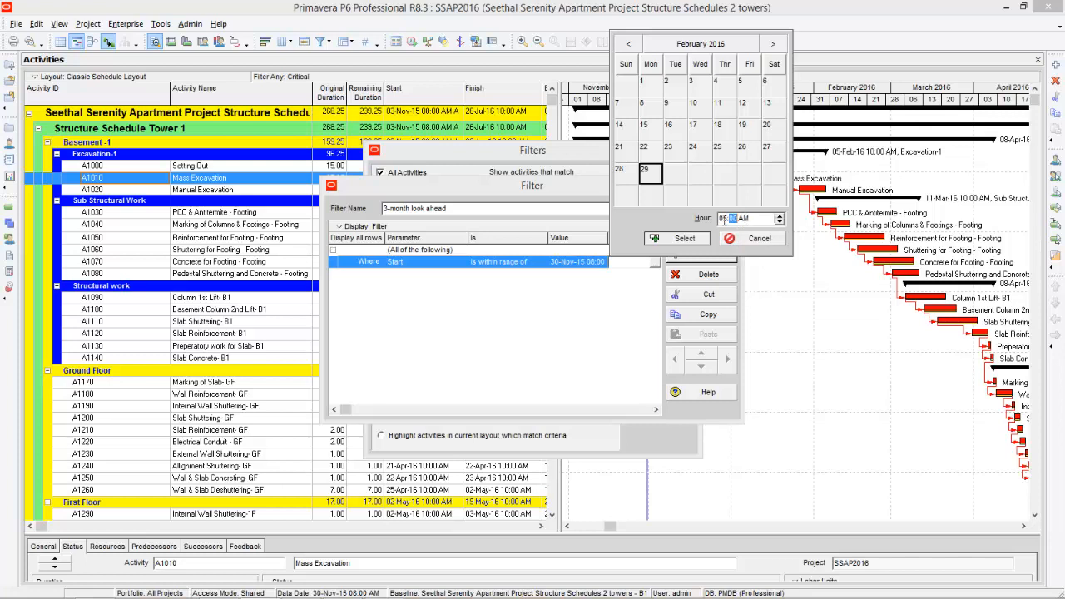
left_click(780, 215)
left_click(780, 215)
left_click(684, 238)
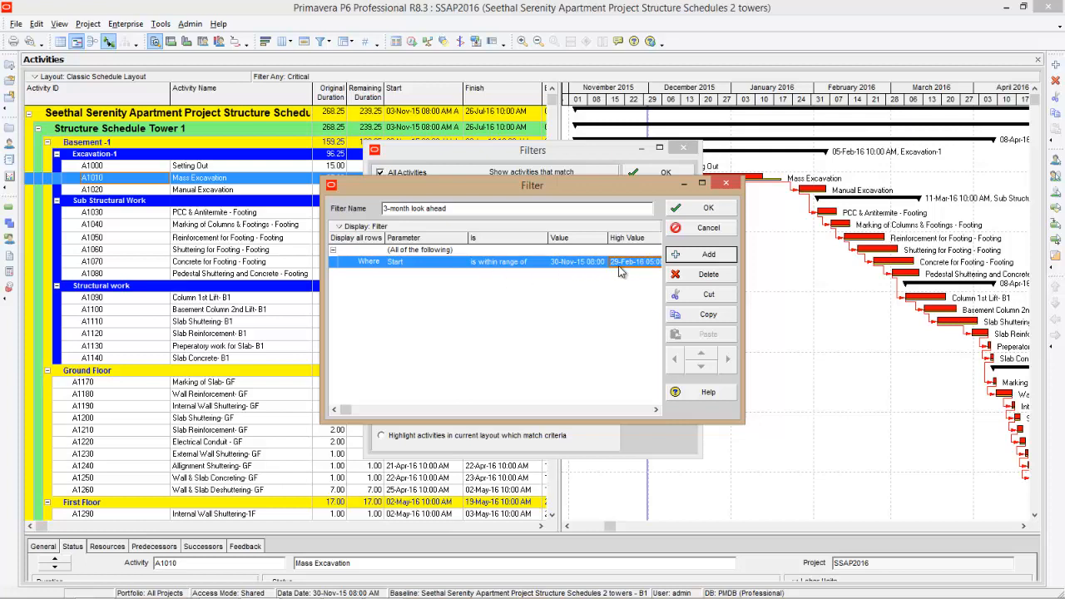
Add a second filter condition on the Finish parameter with the operator "is within range of"
left_click(708, 255)
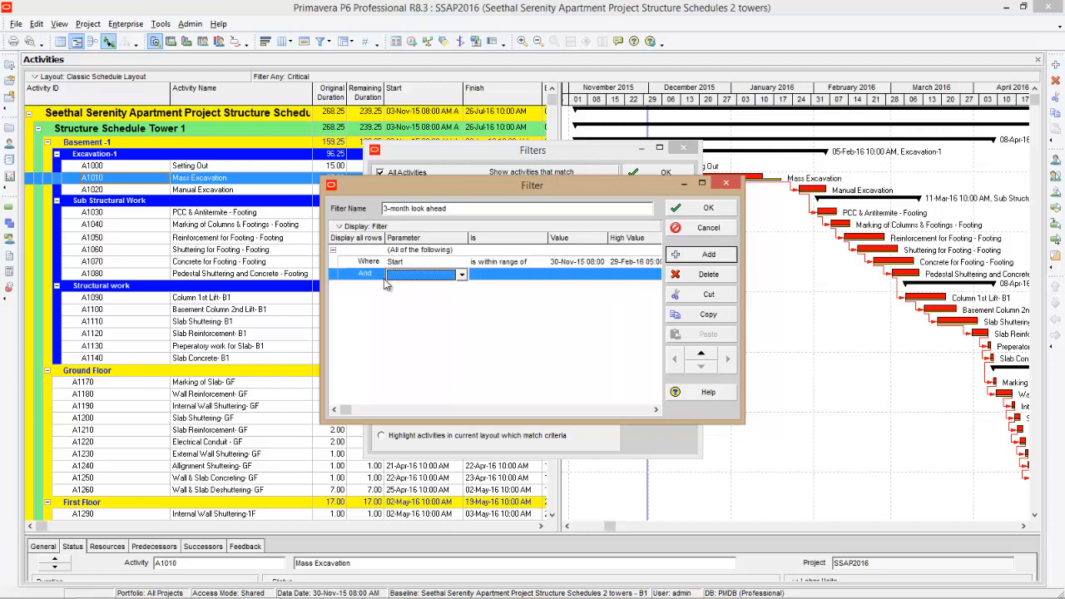
left_click(462, 275)
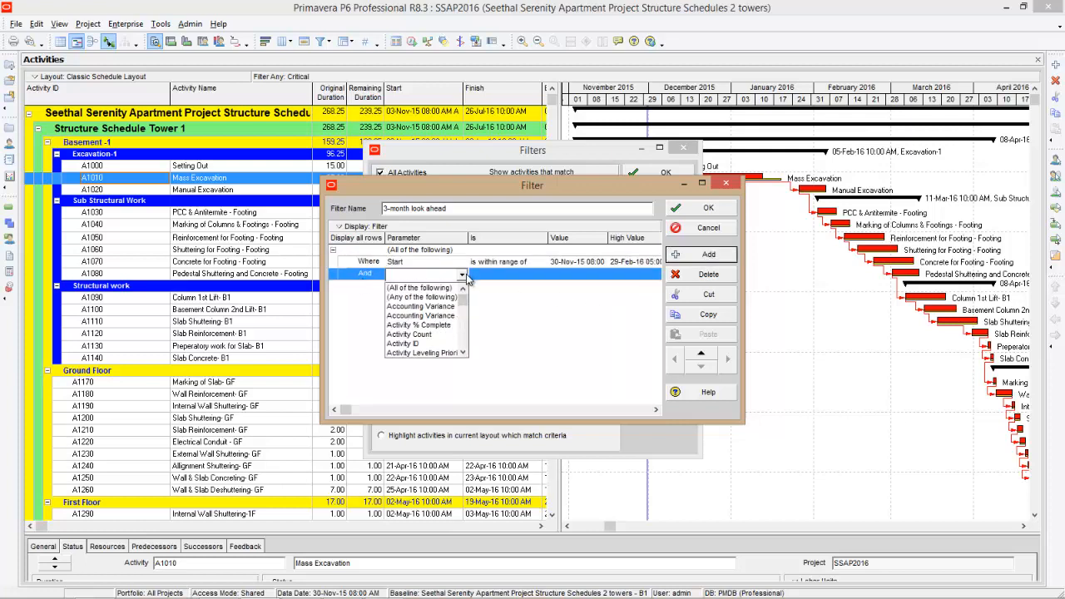
key("f")
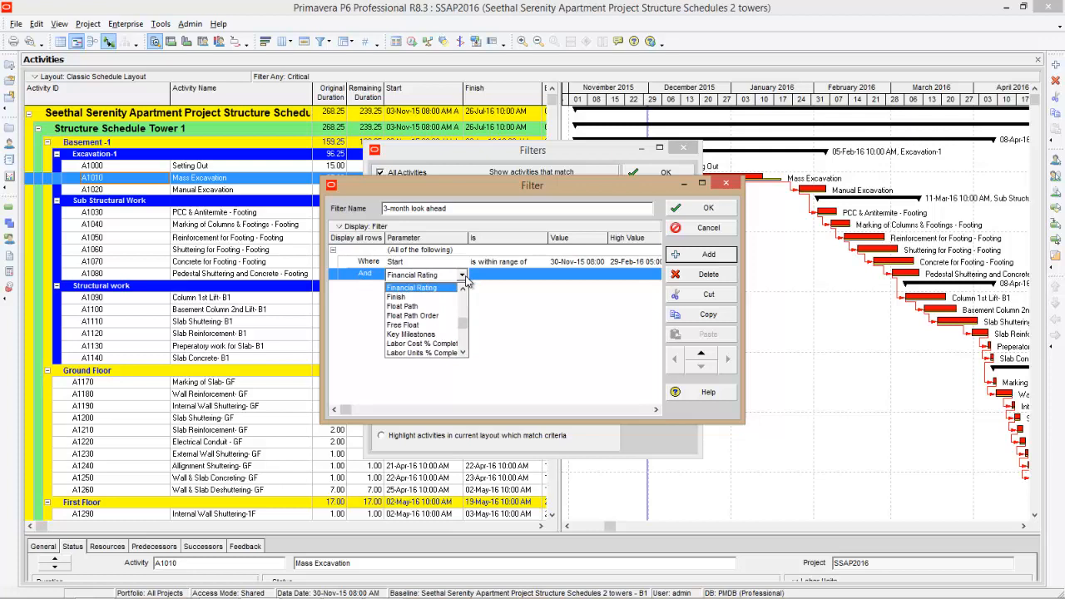
left_click(422, 295)
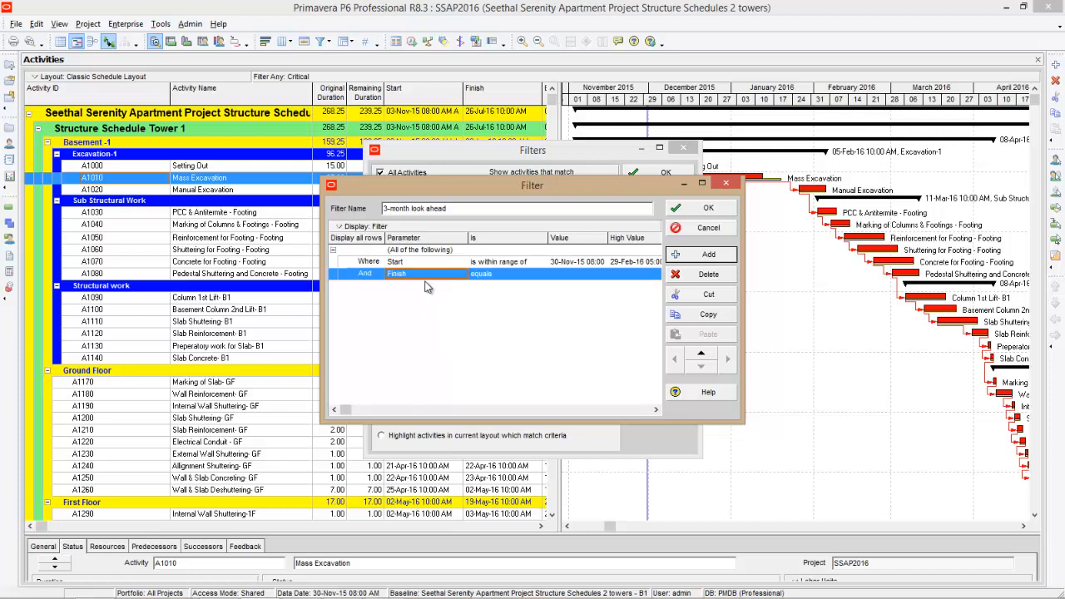
left_click(516, 275)
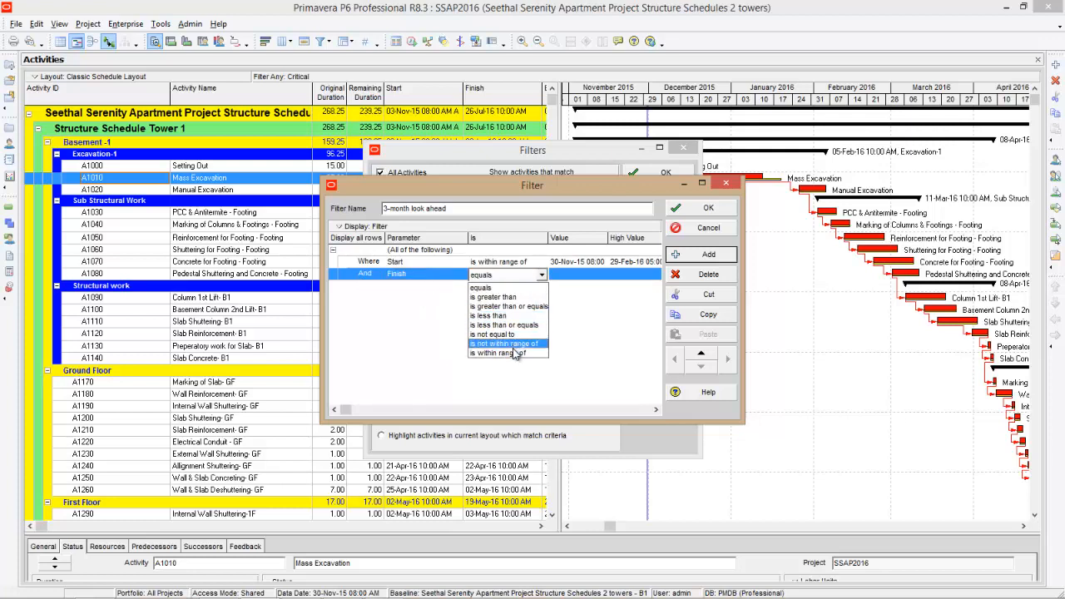
left_click(516, 353)
Copy the Start condition's lower and high dates into the Finish condition's range and save the filter
left_click(556, 263)
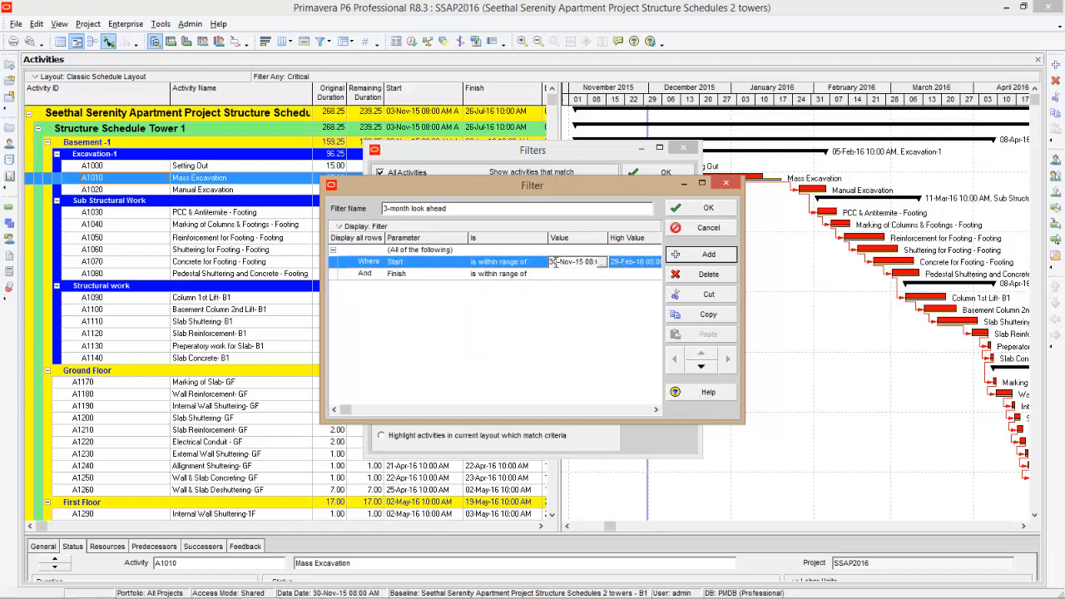
left_click_drag(551, 261, 624, 270)
left_click(577, 273)
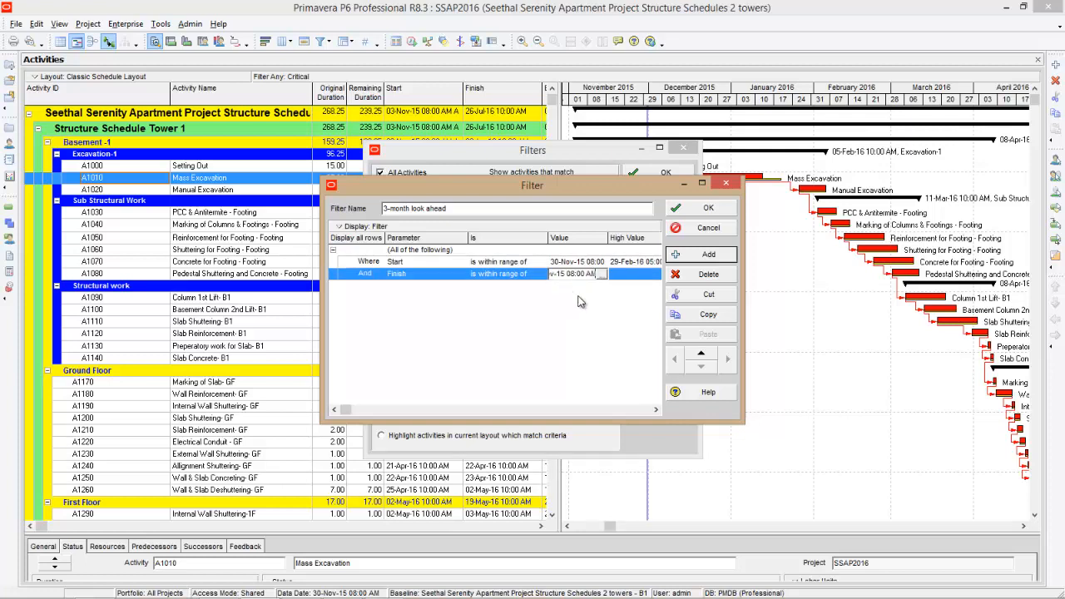
left_click(617, 262)
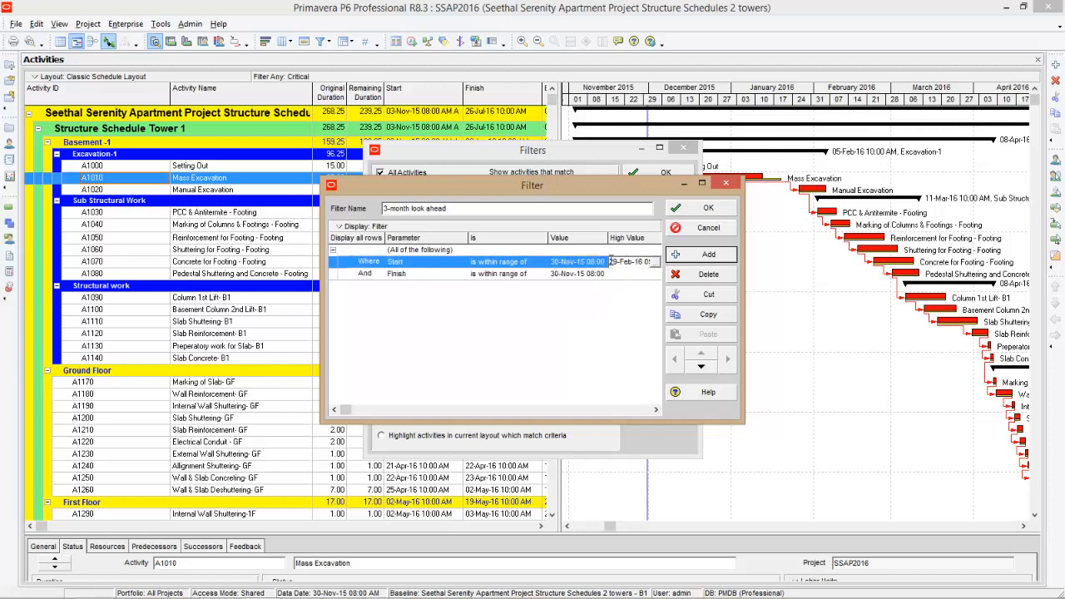
left_click_drag(624, 261, 669, 266)
left_click(620, 275)
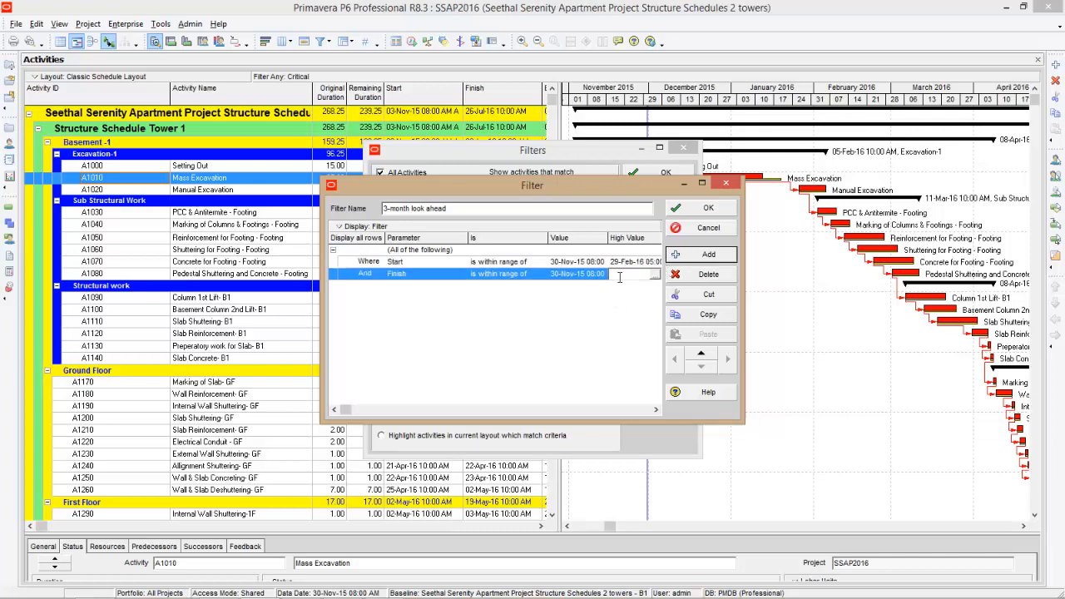
key("ctrl+v")
left_click(701, 209)
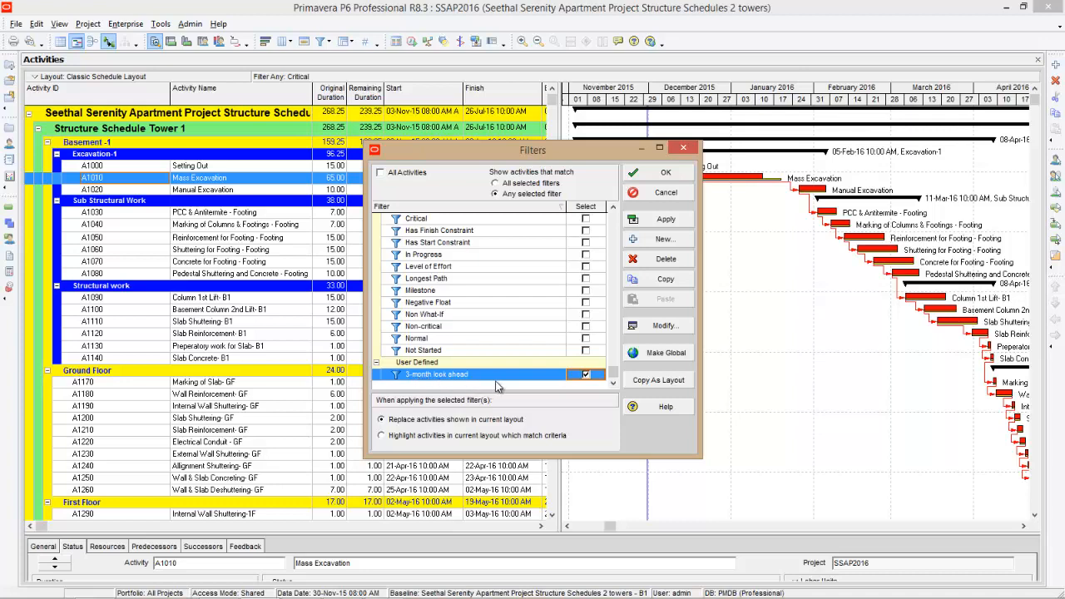
Create another new filter with the condition Activity Status equals In Progress
left_click(664, 239)
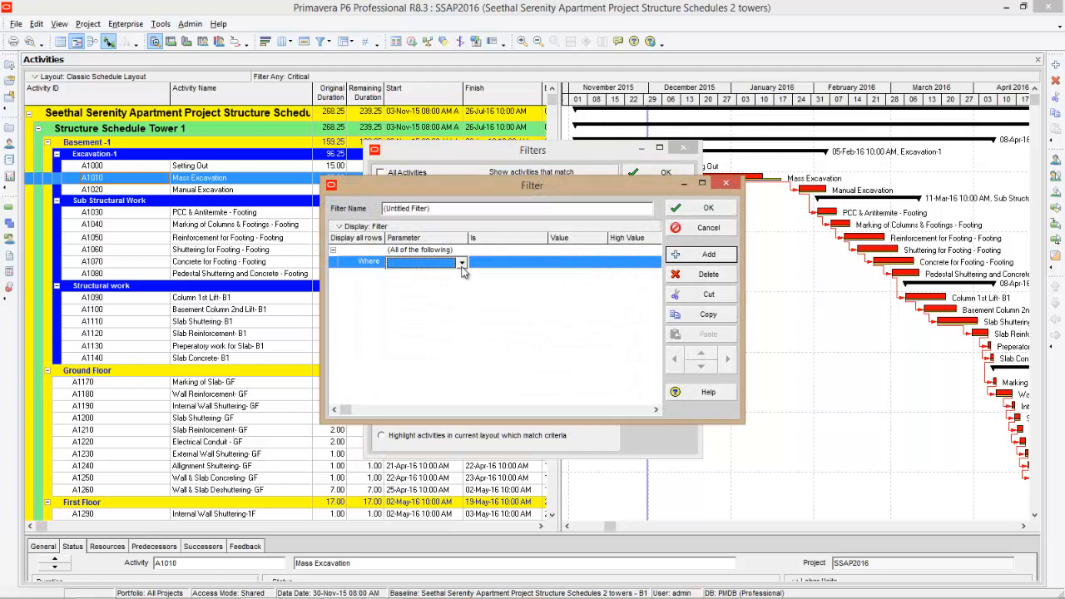
left_click(462, 263)
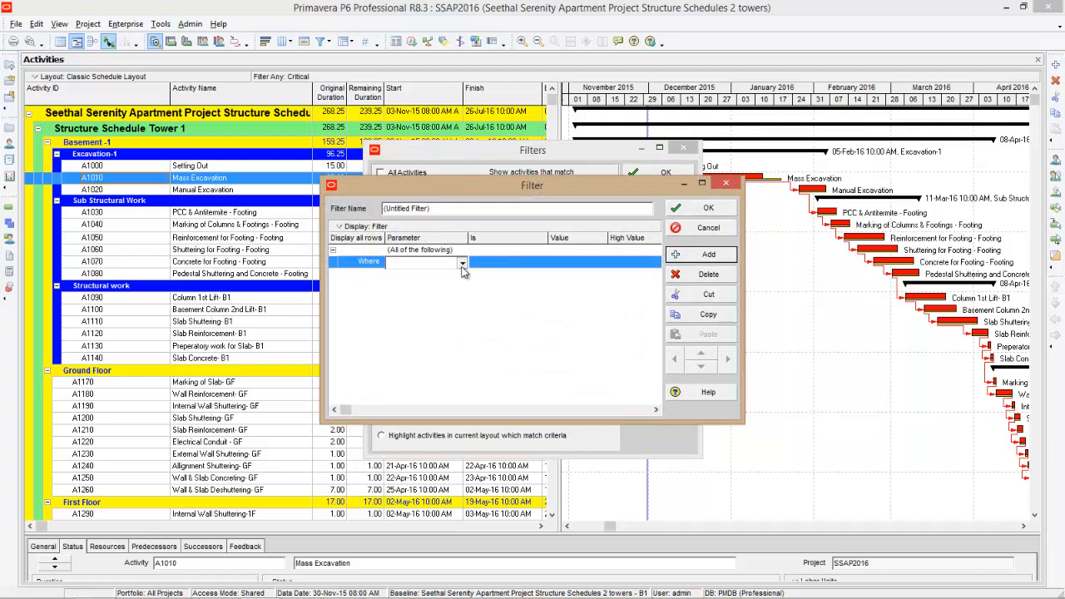
scroll(433, 295, "down", 1)
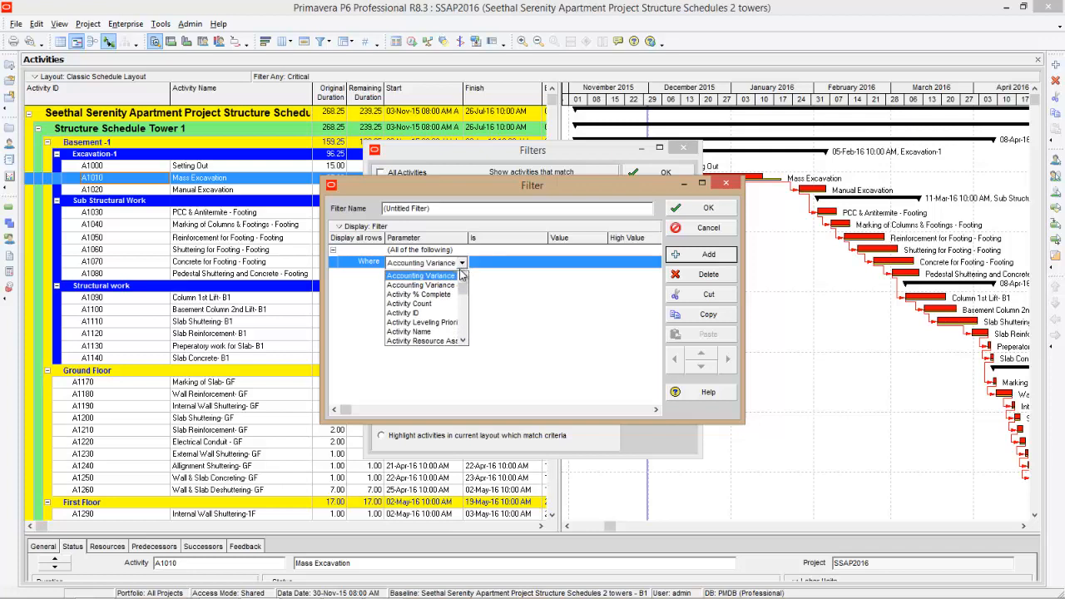
mouse_move(466, 288)
left_mouse_down()
mouse_move(466, 298)
mouse_move(466, 288)
left_mouse_up()
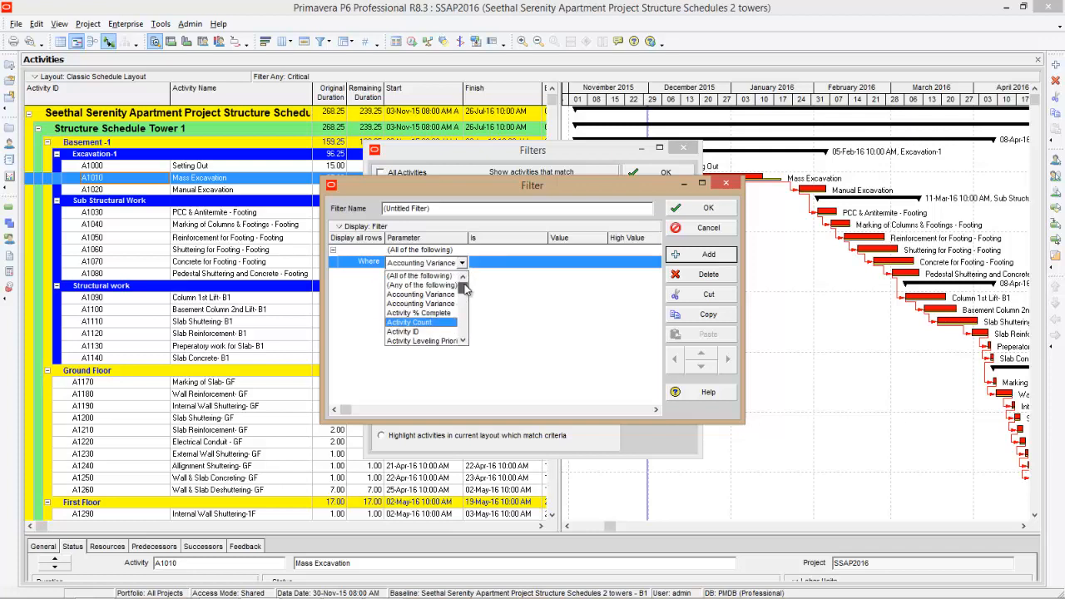
left_click(463, 340)
left_click(462, 340)
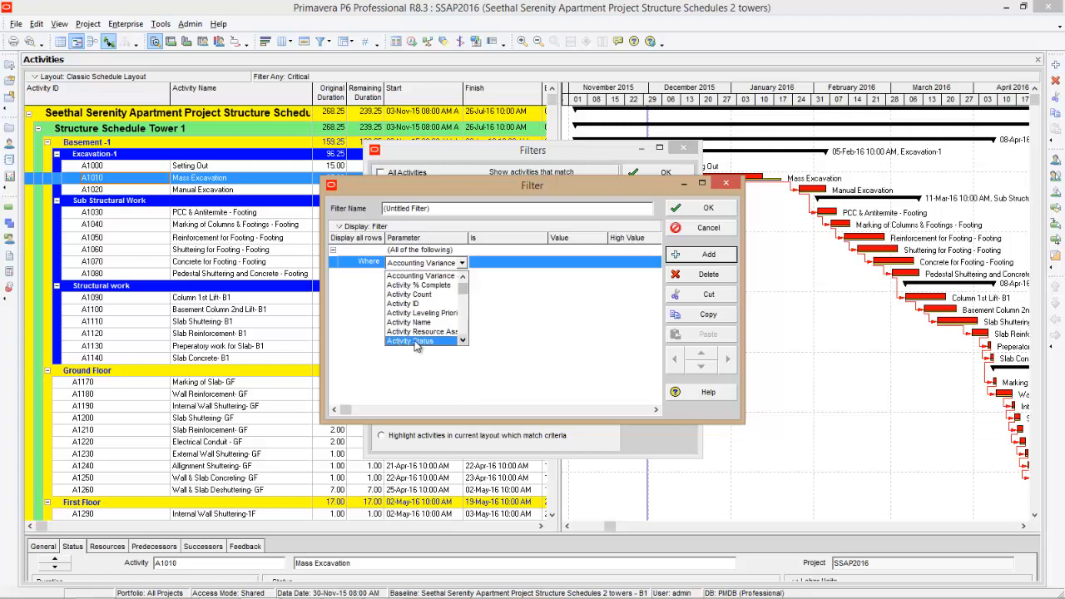
left_click(416, 342)
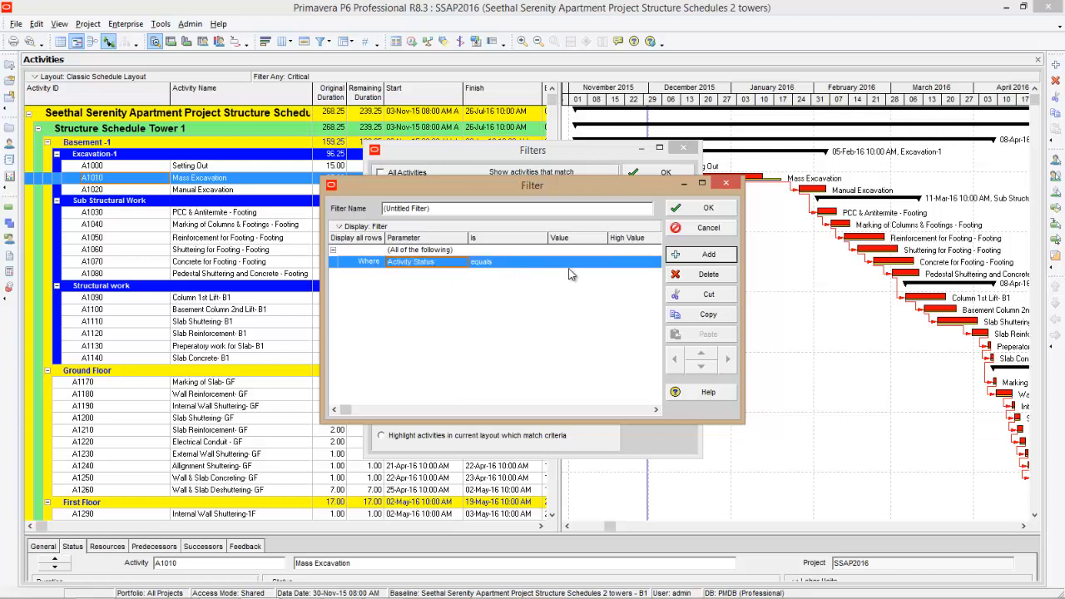
left_click(603, 264)
left_click(601, 263)
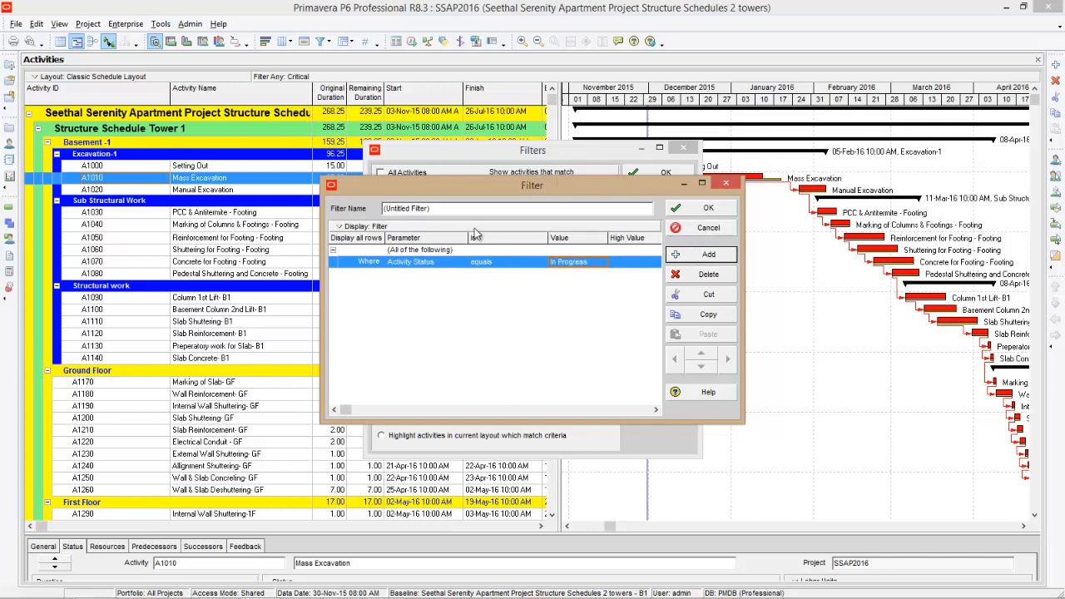
Name the new filter "in progress activities" and save it
left_click_drag(468, 209, 342, 213)
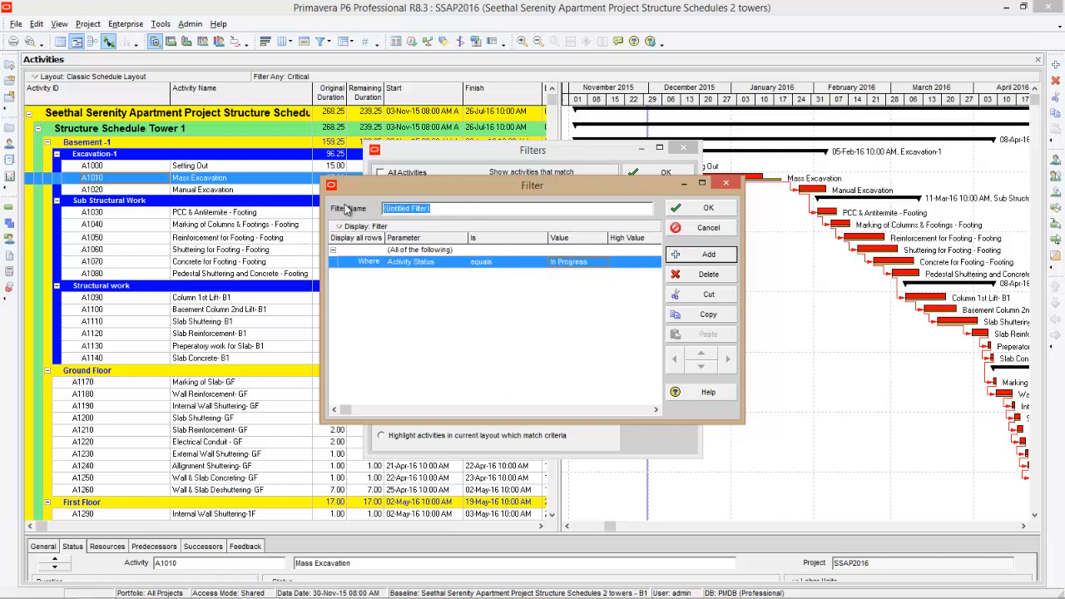
type("in progress activities")
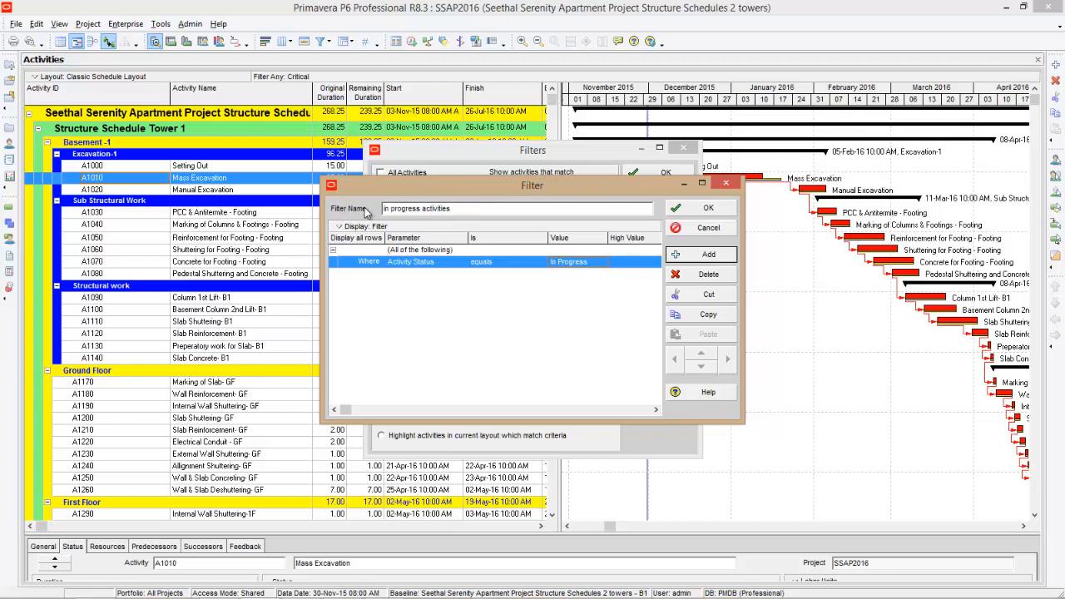
left_click(704, 213)
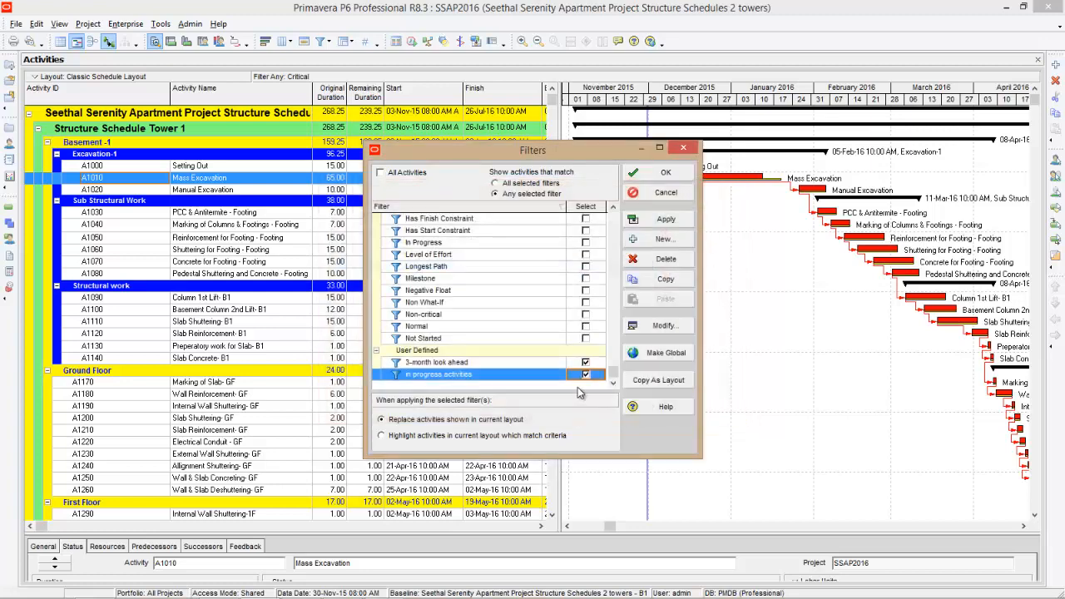
Deselect the 3-month look ahead filter, apply only the in progress activities filter, and move the filter dialog off the Gantt chart
left_click(586, 363)
left_click(586, 365)
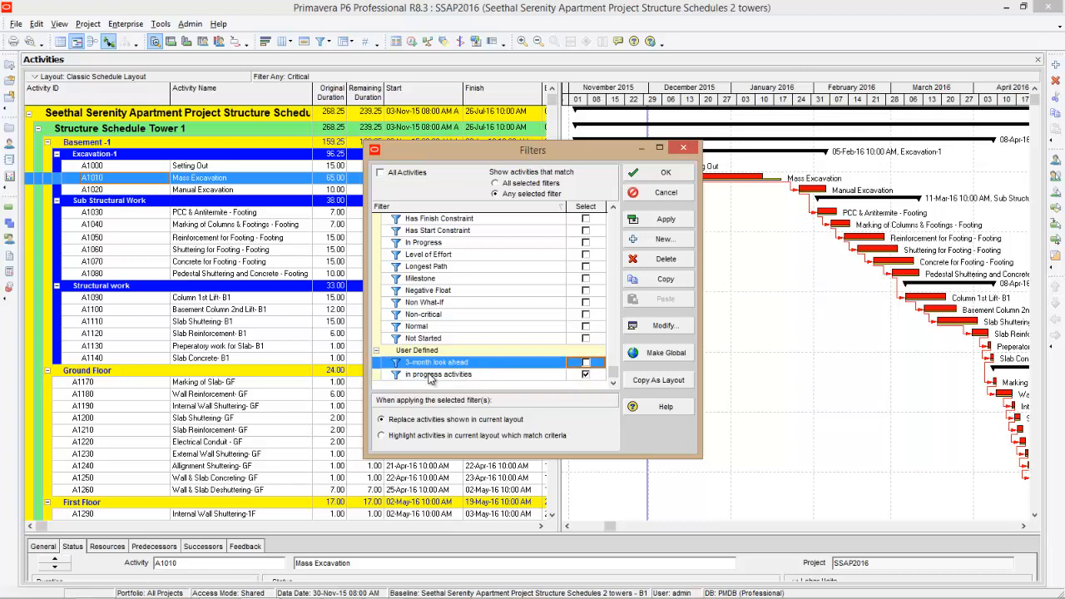
left_click(663, 219)
left_click_drag(558, 147, 404, 176)
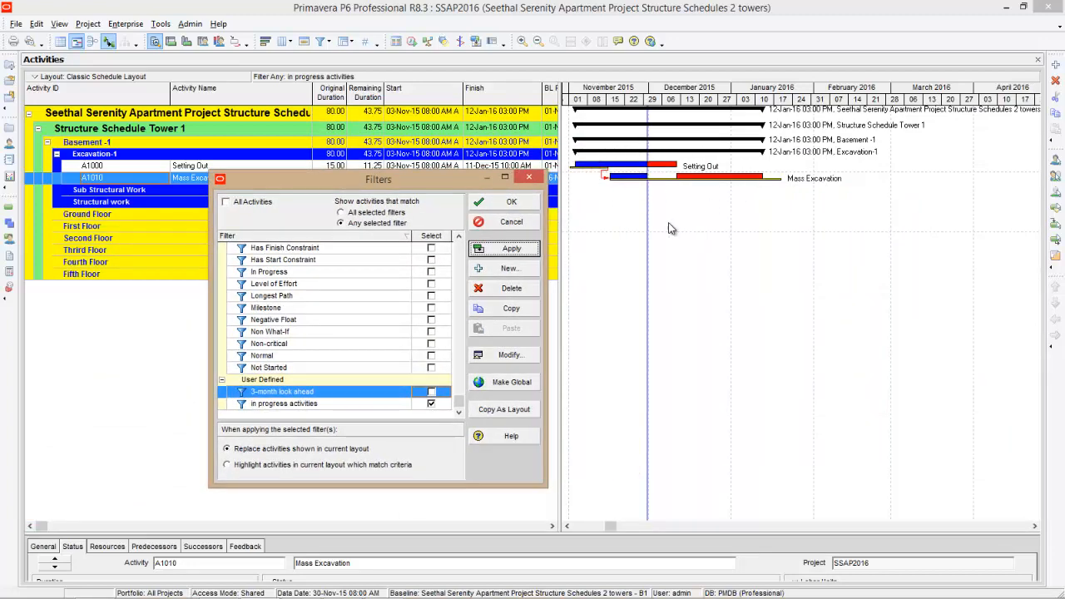
Select the 3-month look ahead filter again and apply it together with the in progress activities filter
left_click(432, 392)
left_click(511, 249)
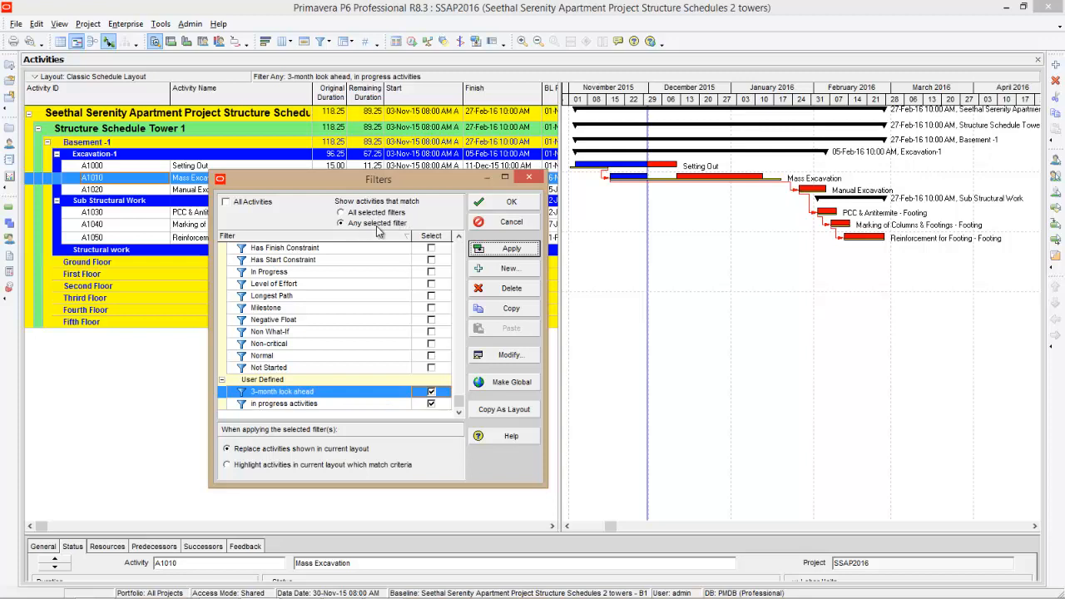
Try showing activities that match all selected filters, switch back to any selected filter, and confirm the filter selection
left_click(349, 213)
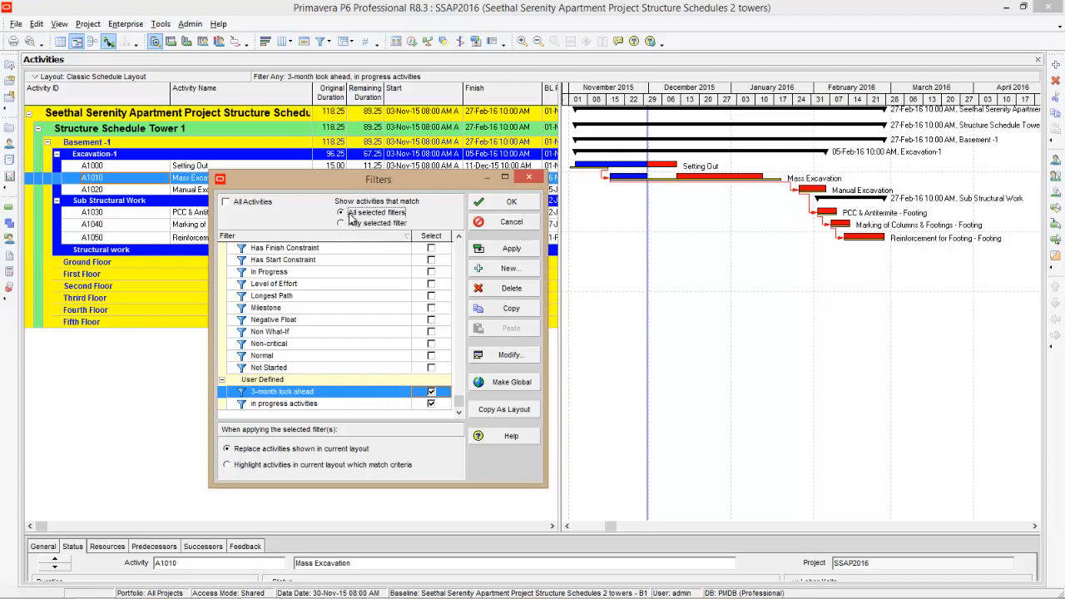
left_click(503, 248)
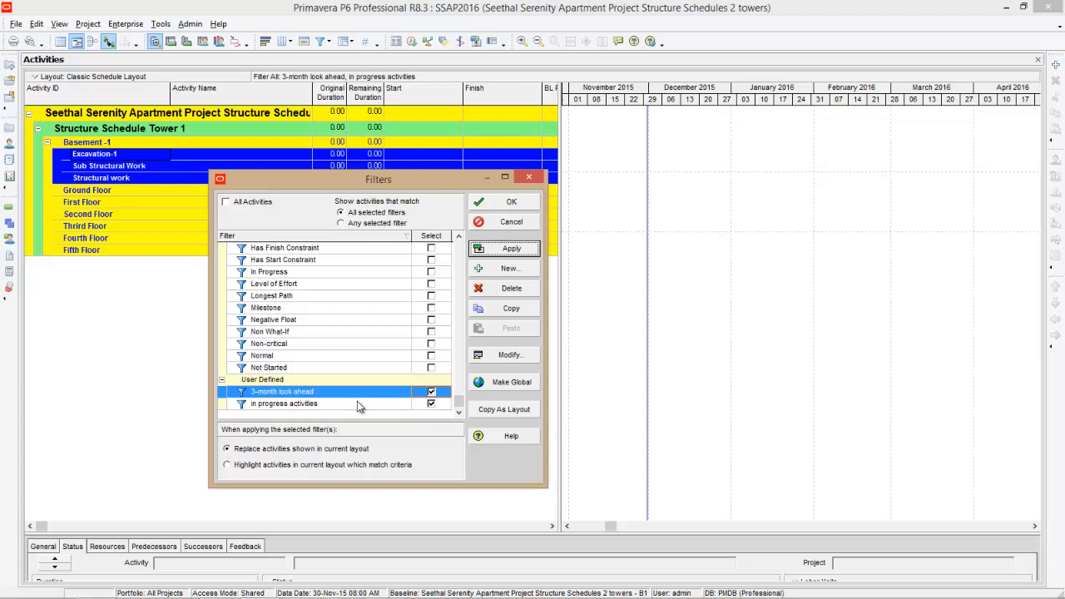
left_click(362, 225)
left_click(510, 204)
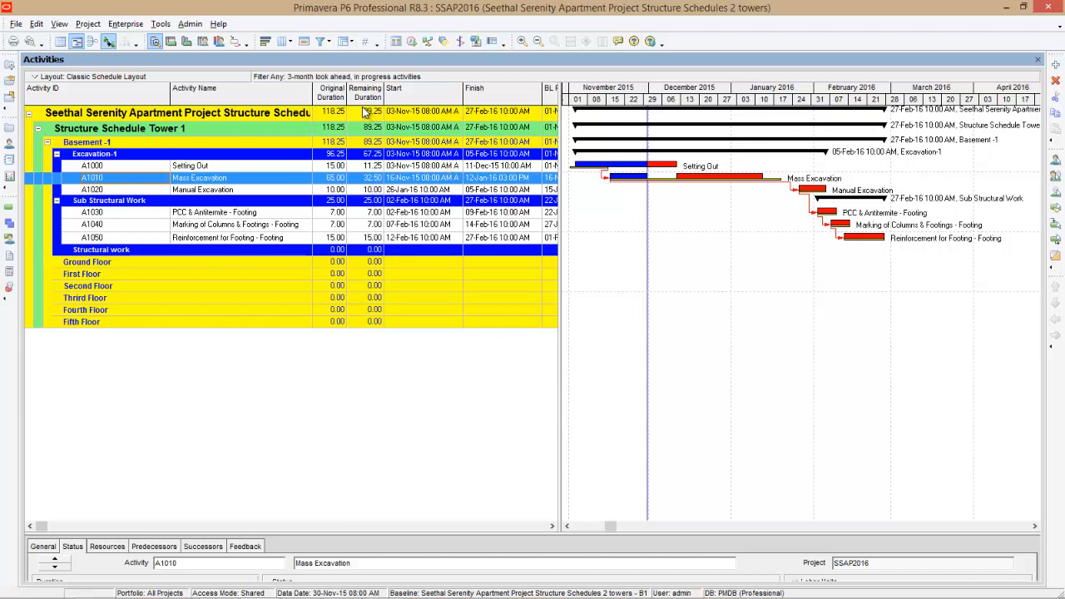